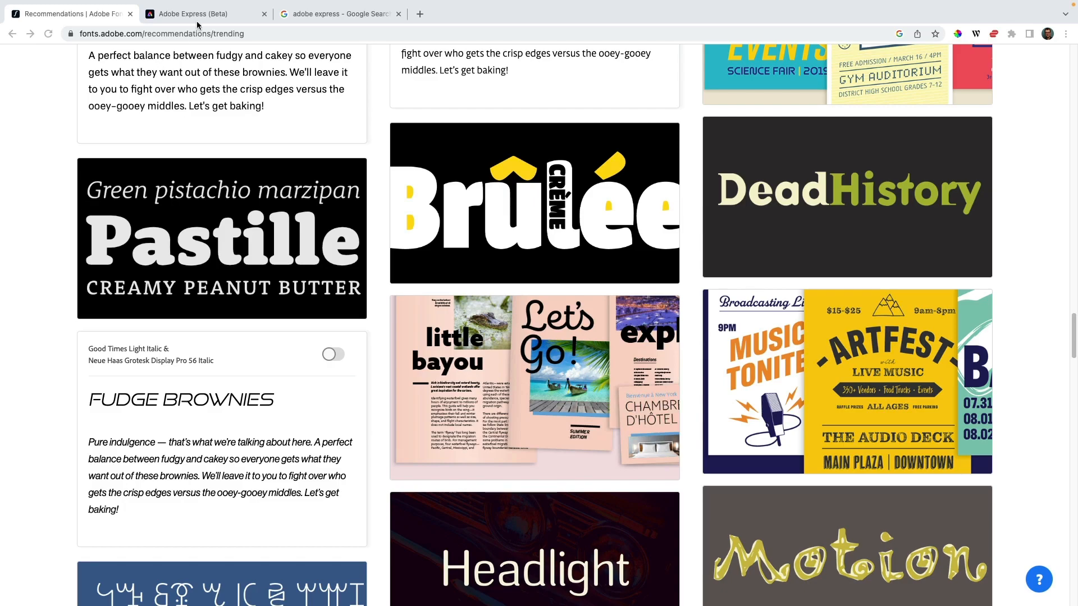
- Switch to Adobe Express and create a blank YouTube thumbnail of 1,280 x 720 px from the social media formats
left_click(197, 17)
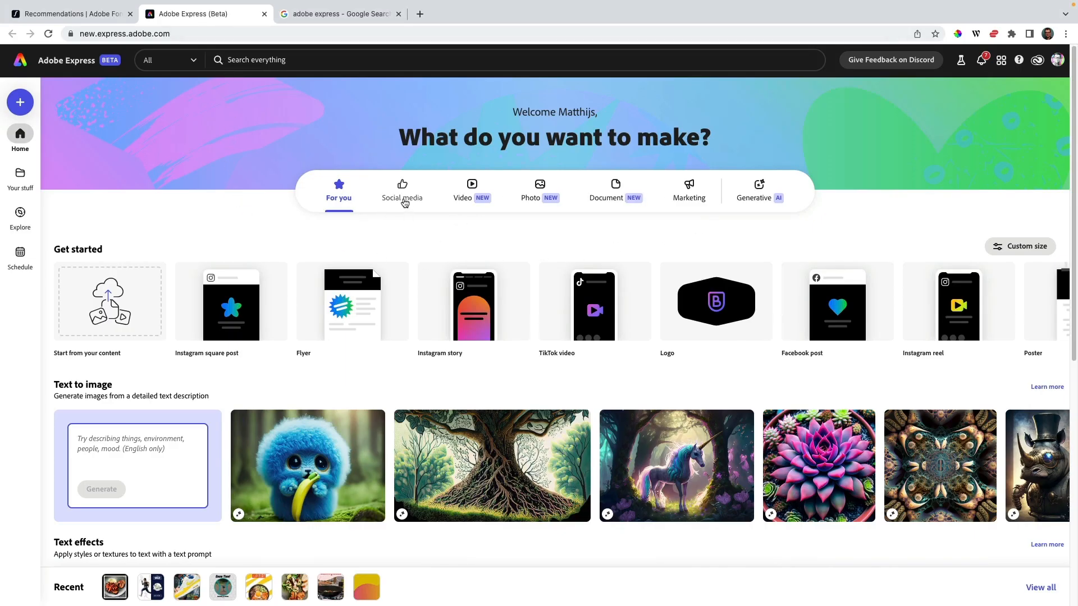
left_click(404, 202)
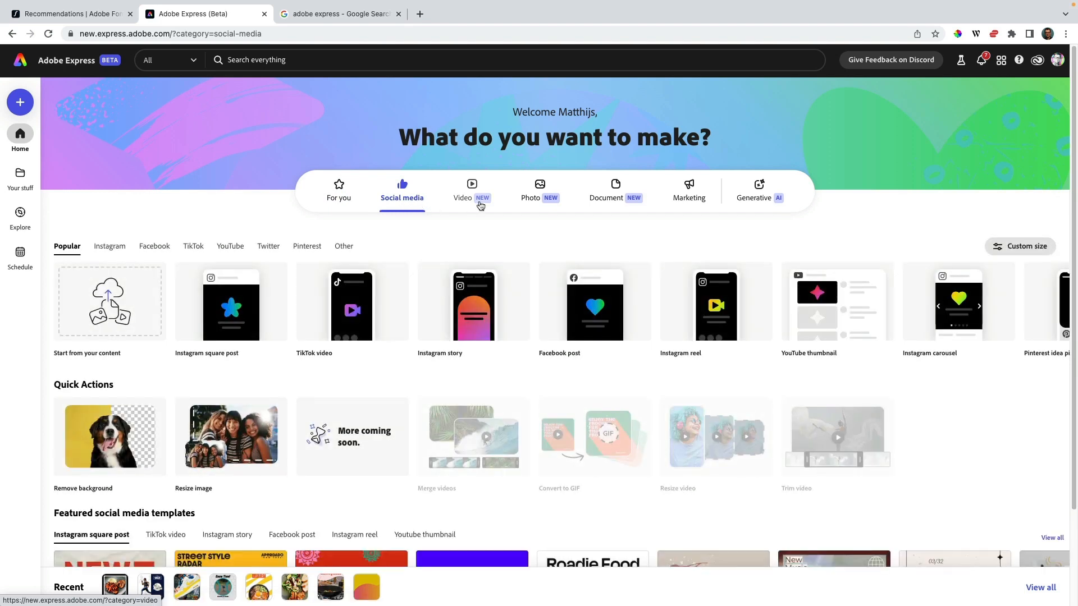
mouse_move(797, 349)
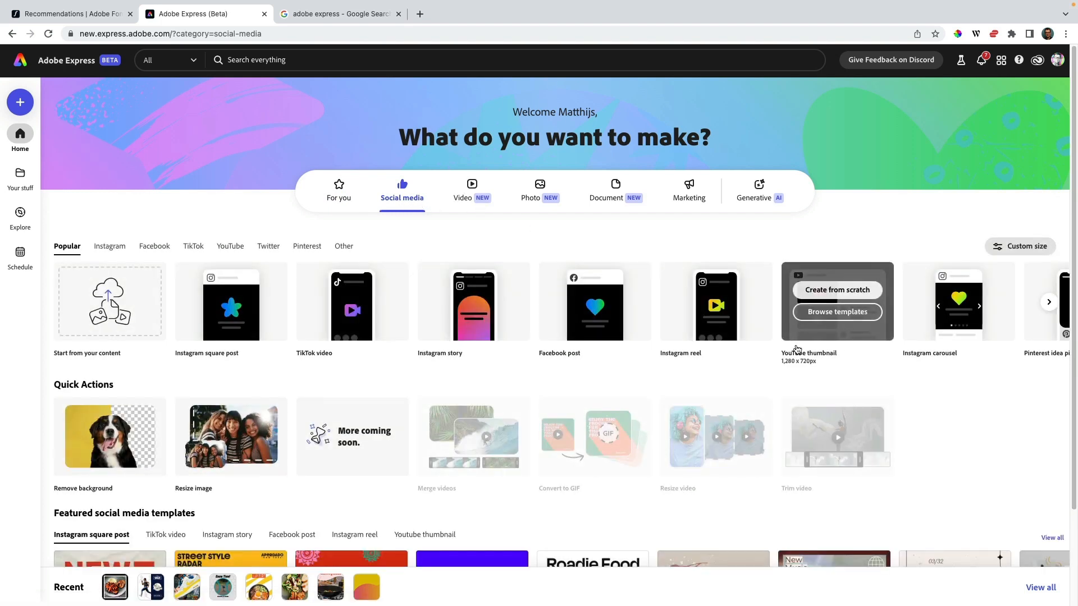
left_click(838, 292)
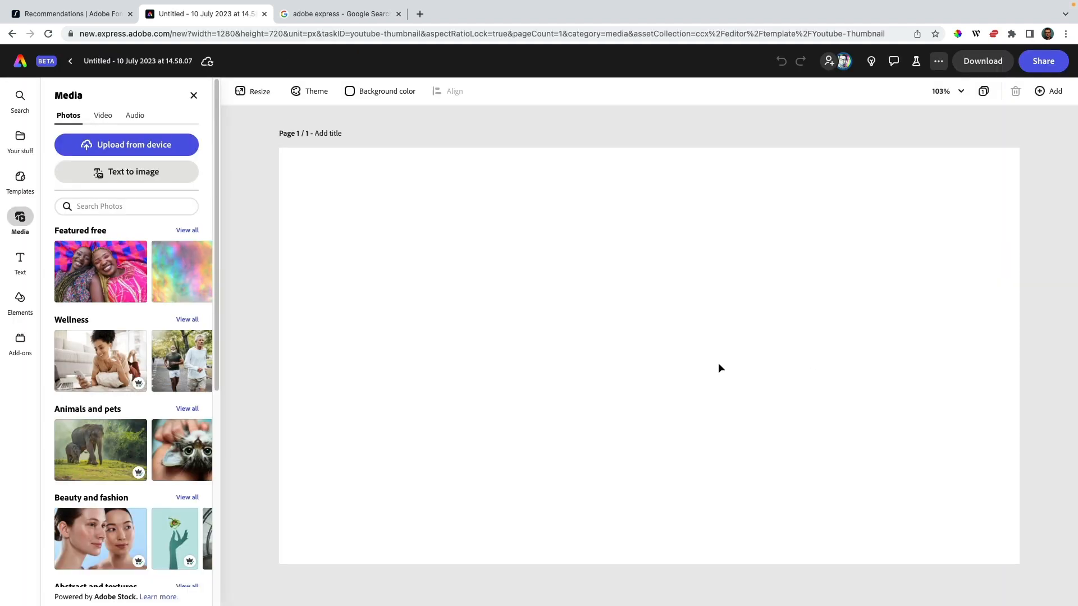
- Preview the photo IMG_2070.jpeg in the Downloads folder and upload it onto the page
left_click(153, 150)
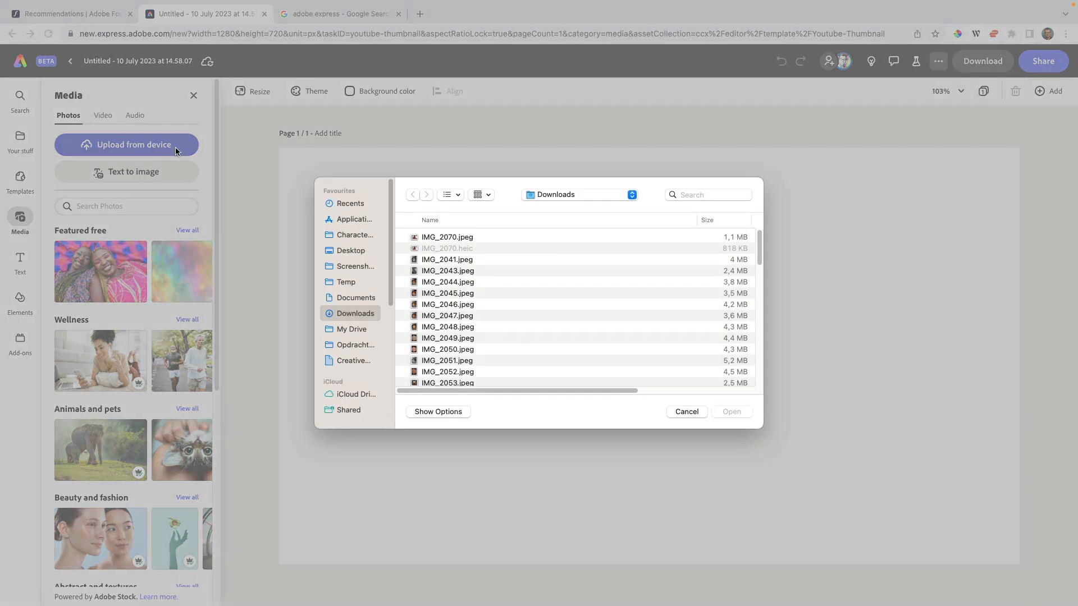
left_click(466, 237)
key("space")
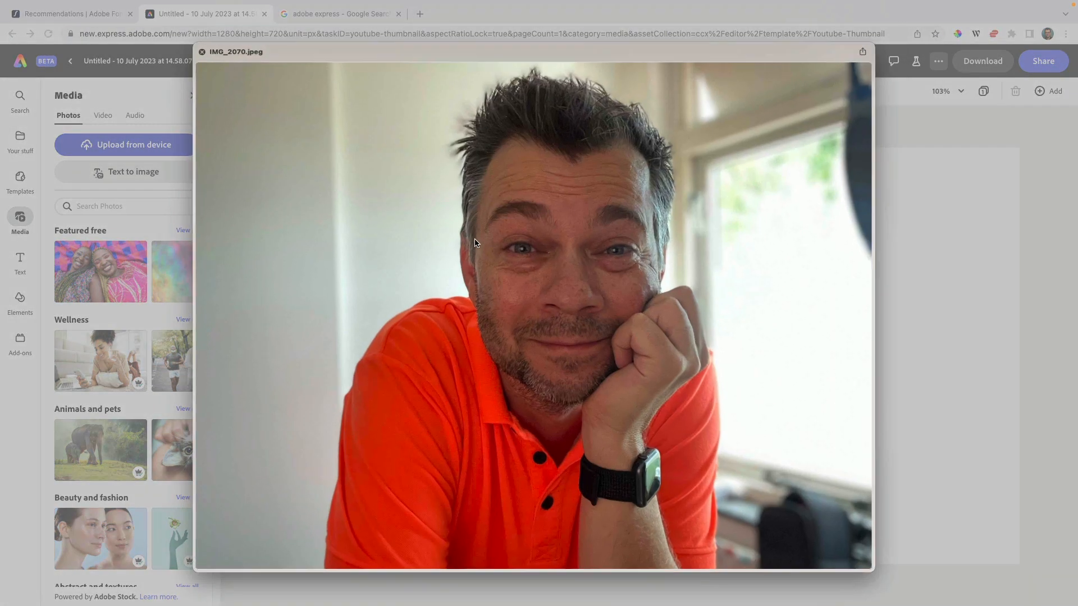
key("space")
double_click(468, 237)
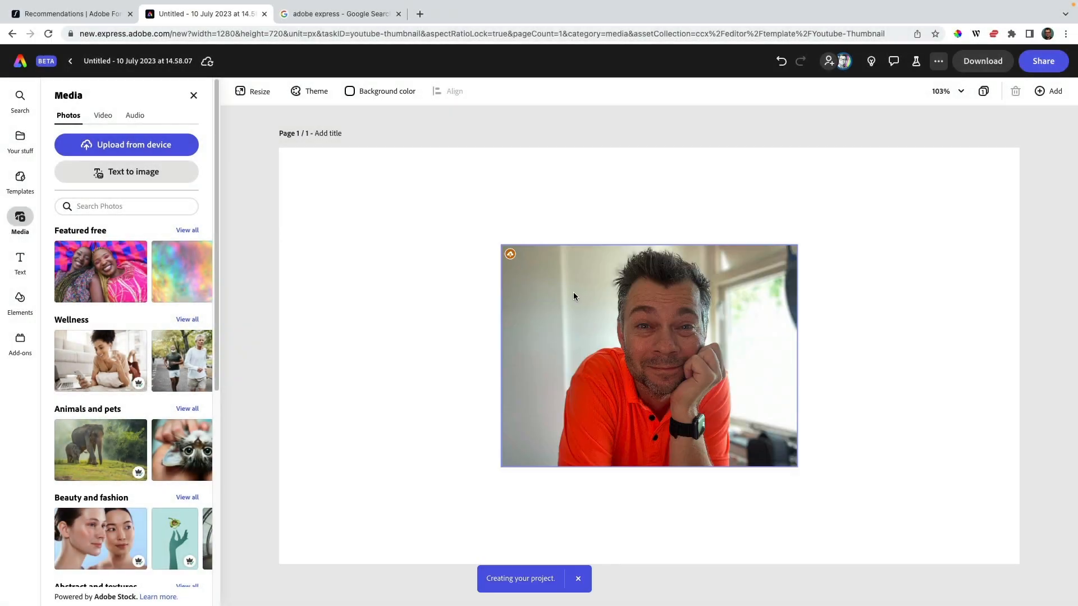
- Enlarge the portrait photo to the full page height on the page's left side and remove its background
left_click_drag(697, 355, 476, 252)
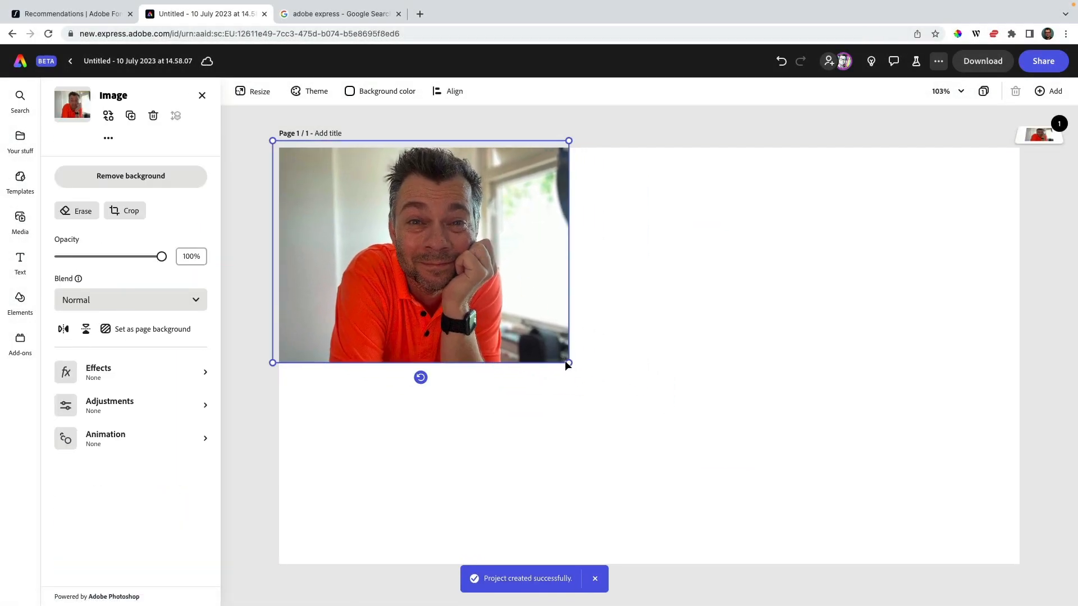
left_click_drag(566, 362, 836, 574)
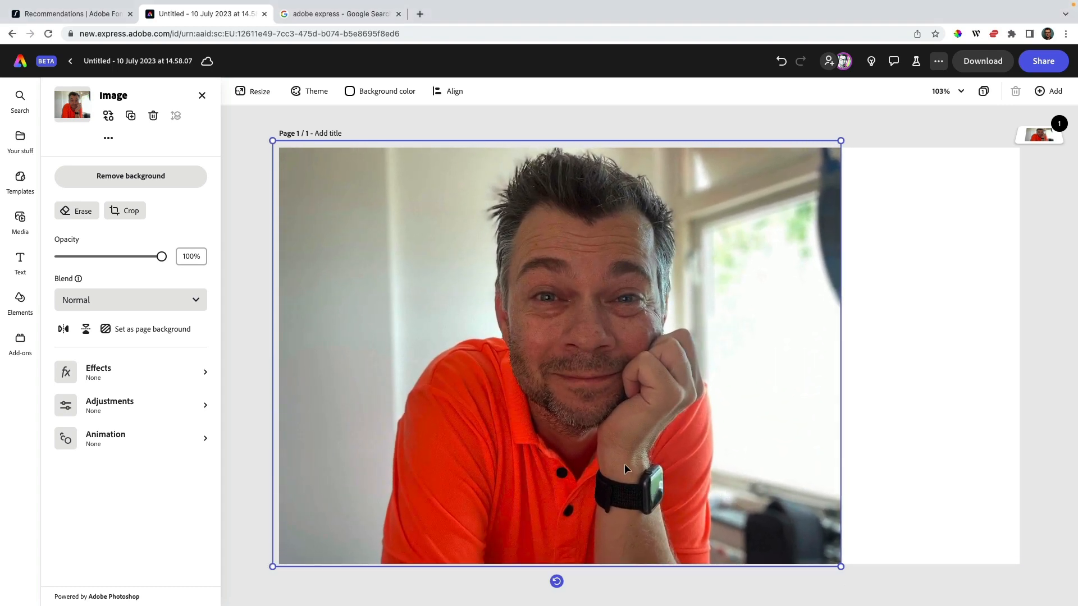
left_click_drag(624, 465, 561, 465)
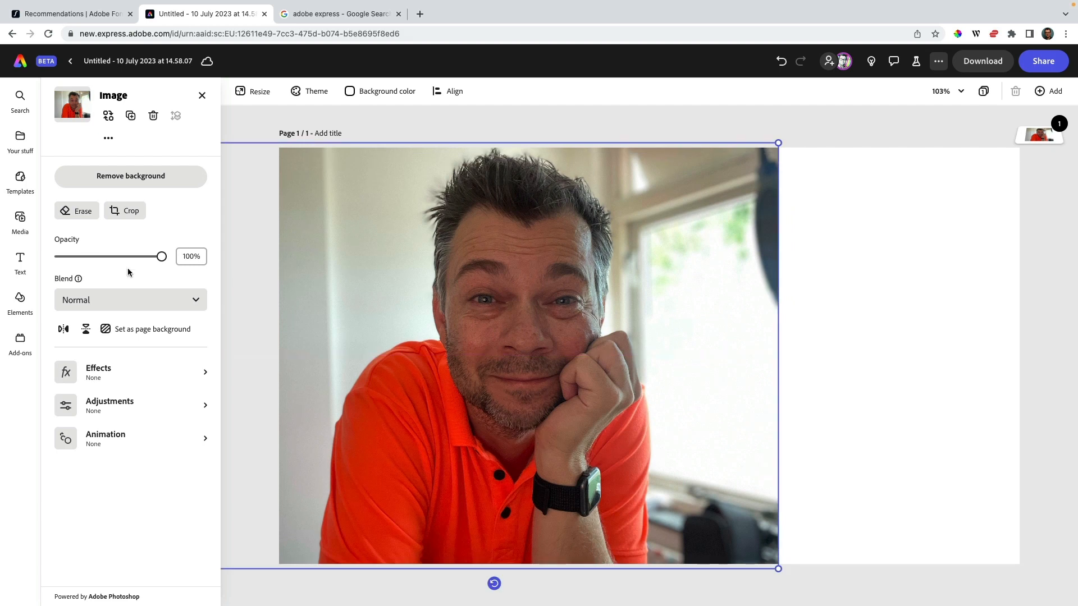
left_click(90, 179)
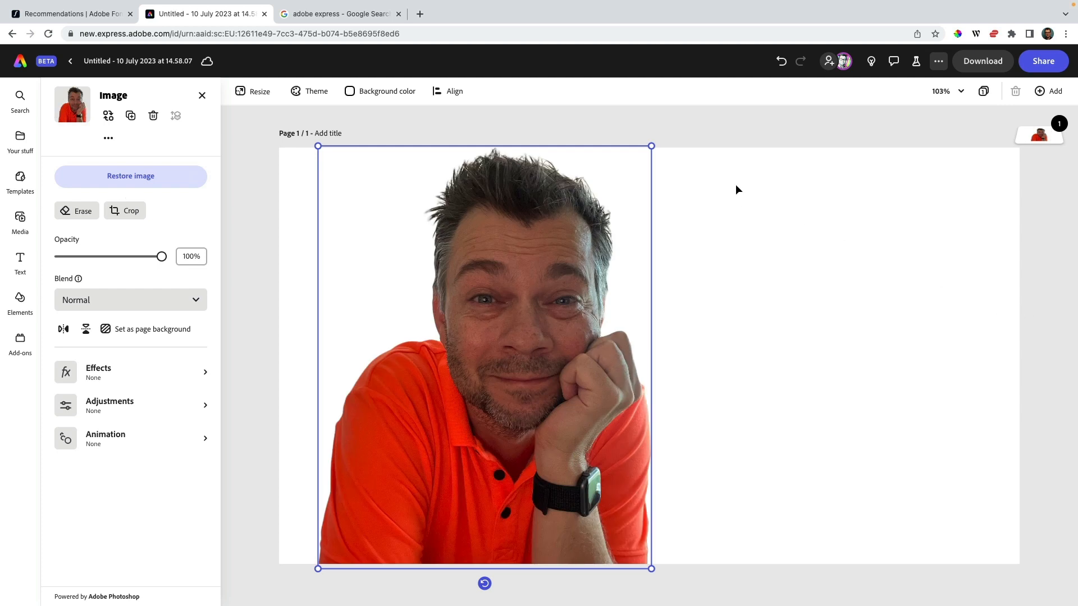
left_click(746, 170)
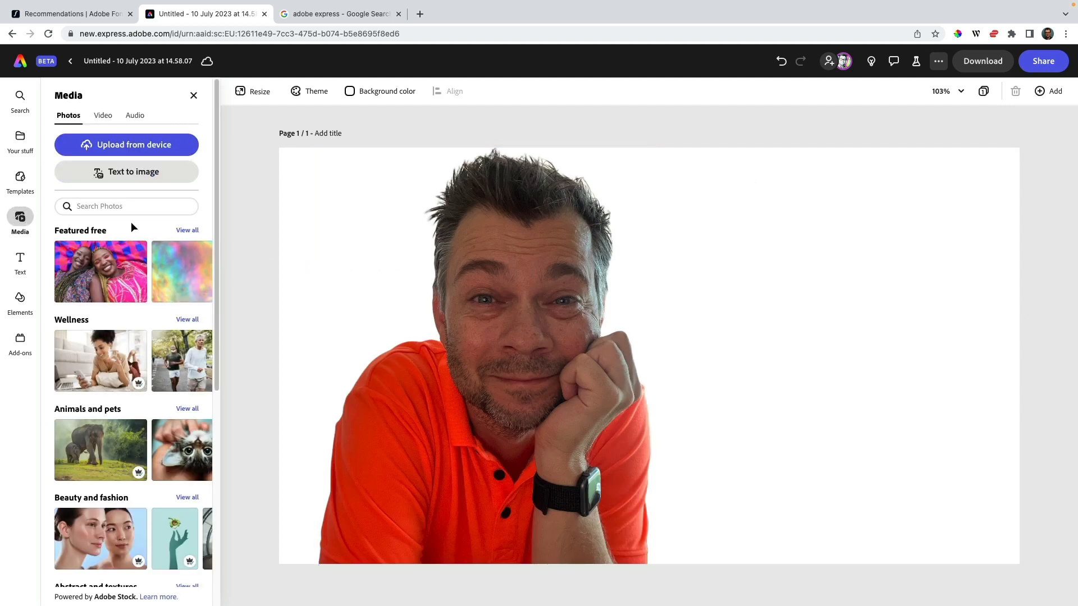
- Search the stock photos for "color" and set the blue and magenta smoke image as the page background
left_click(115, 207)
type("color")
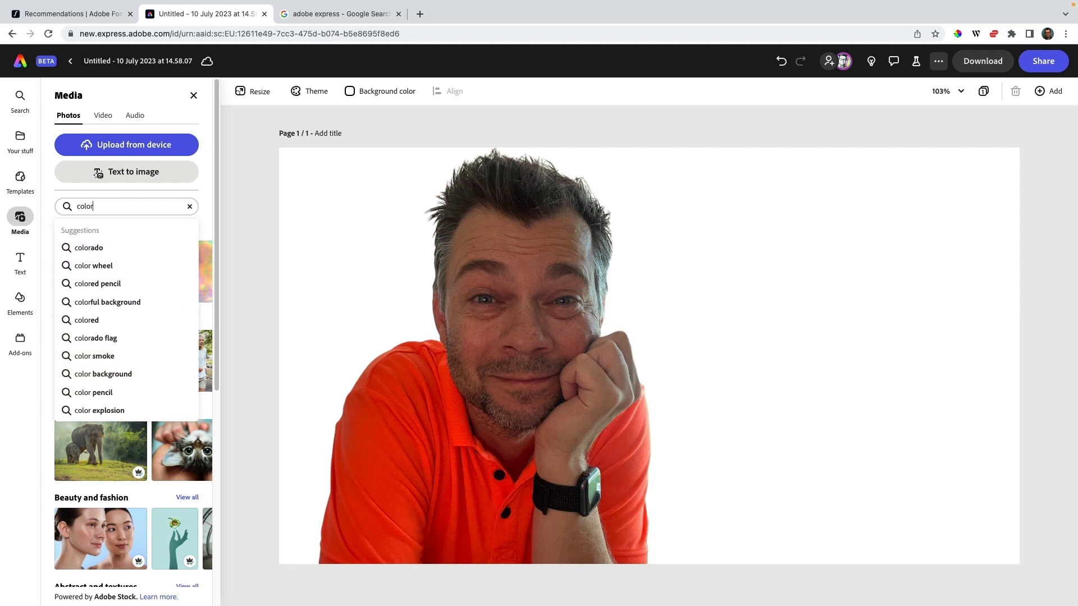
key("Return")
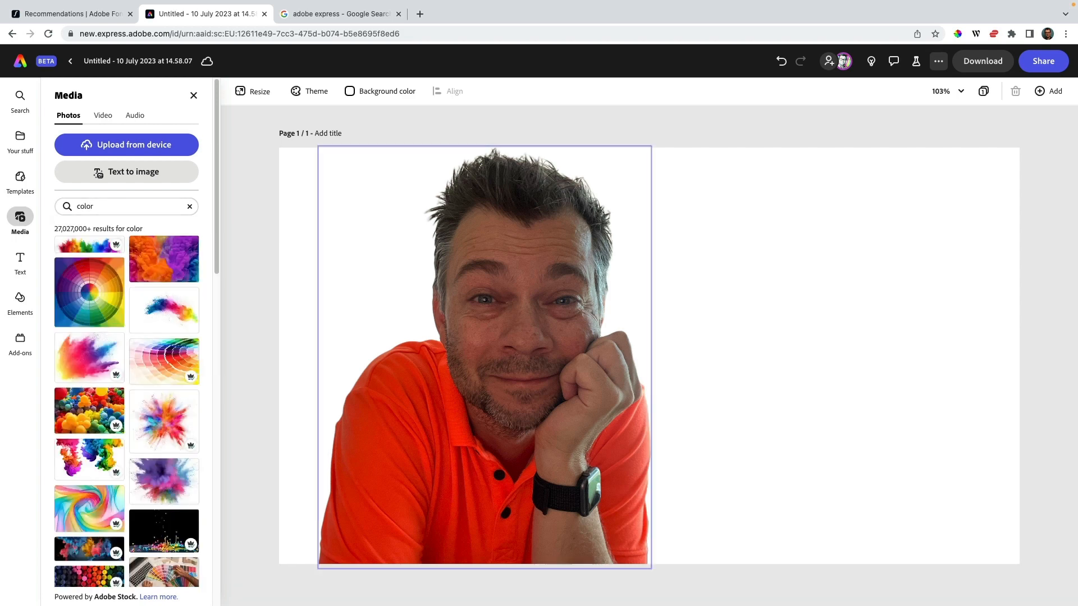
scroll(127, 405, "down", 10)
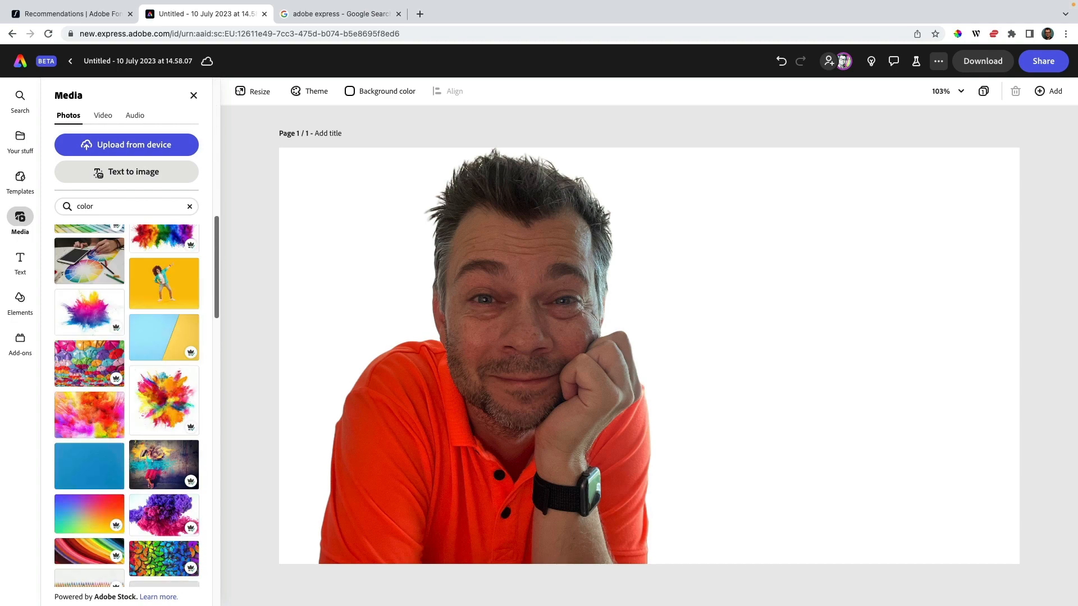
left_click(163, 387)
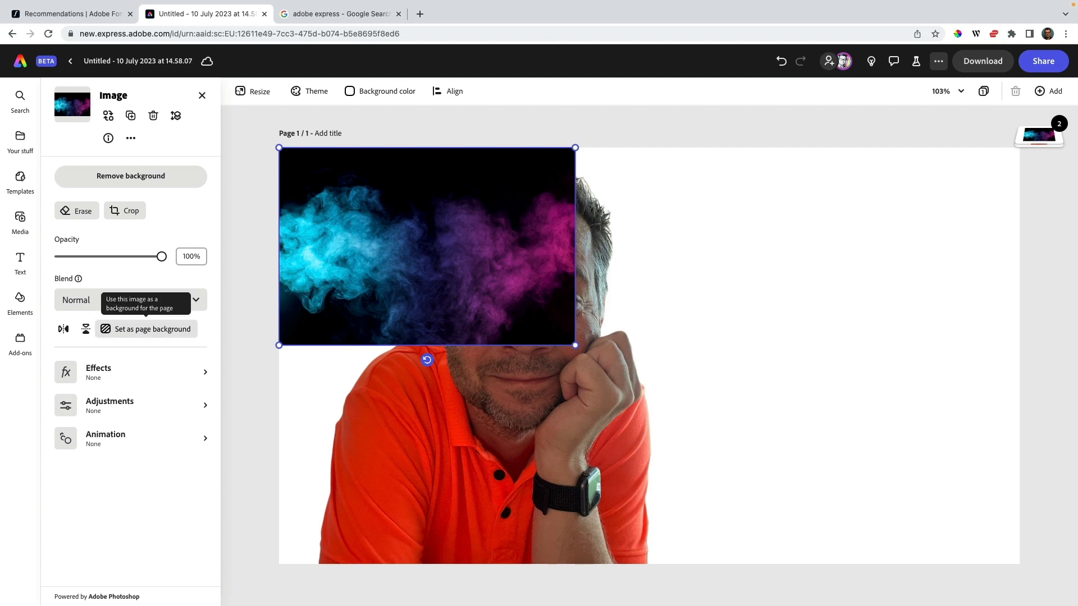
left_click(147, 329)
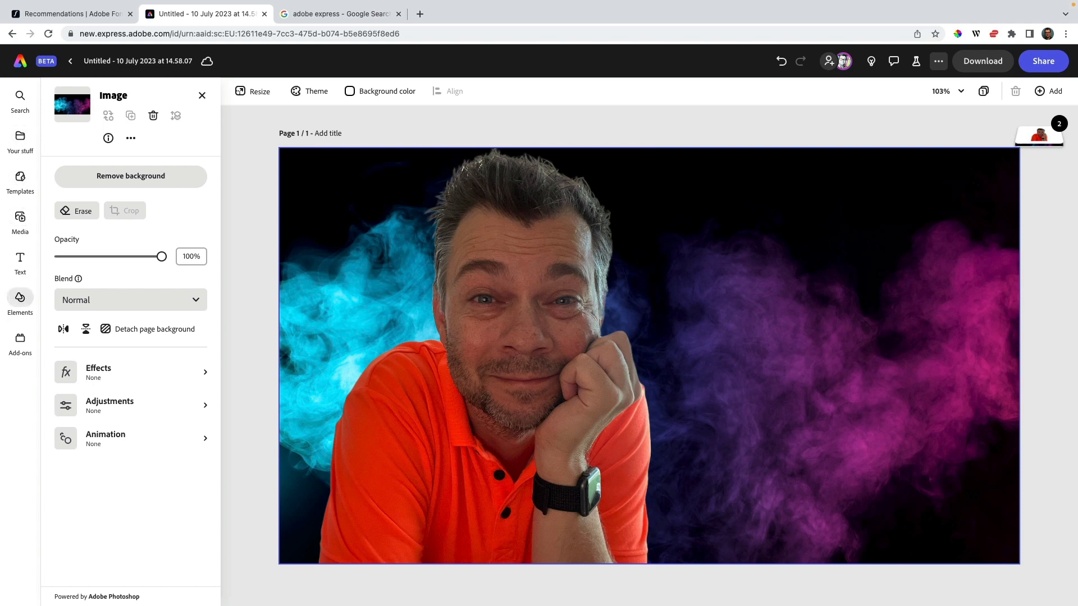
- Search the shapes for "rectangle" and add the solid black, sharp-cornered rectangle to the page
left_click(20, 297)
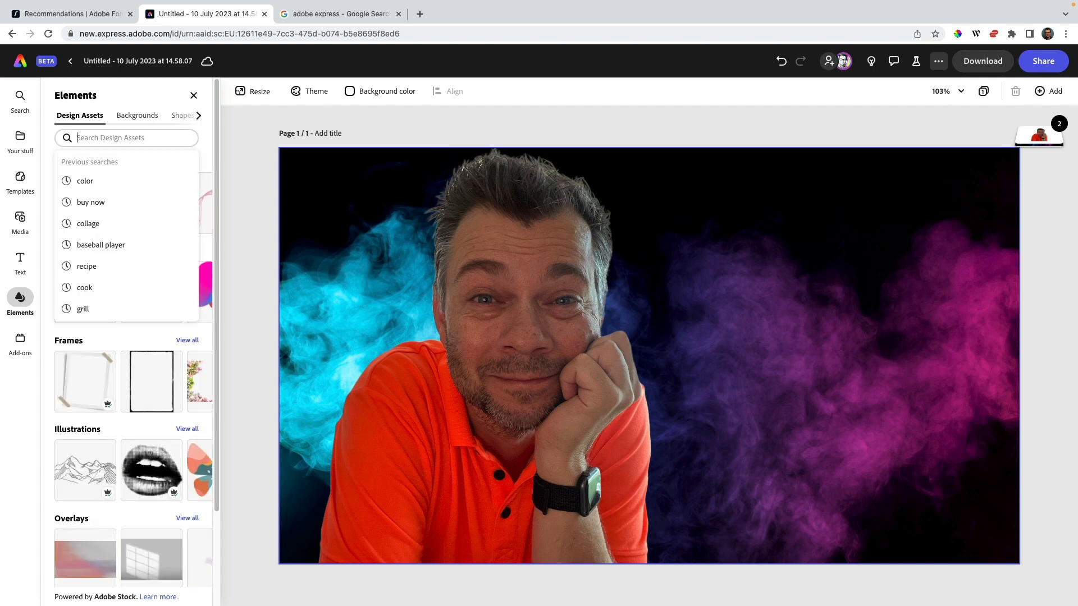
type("rectangle")
key("Return")
left_click(182, 115)
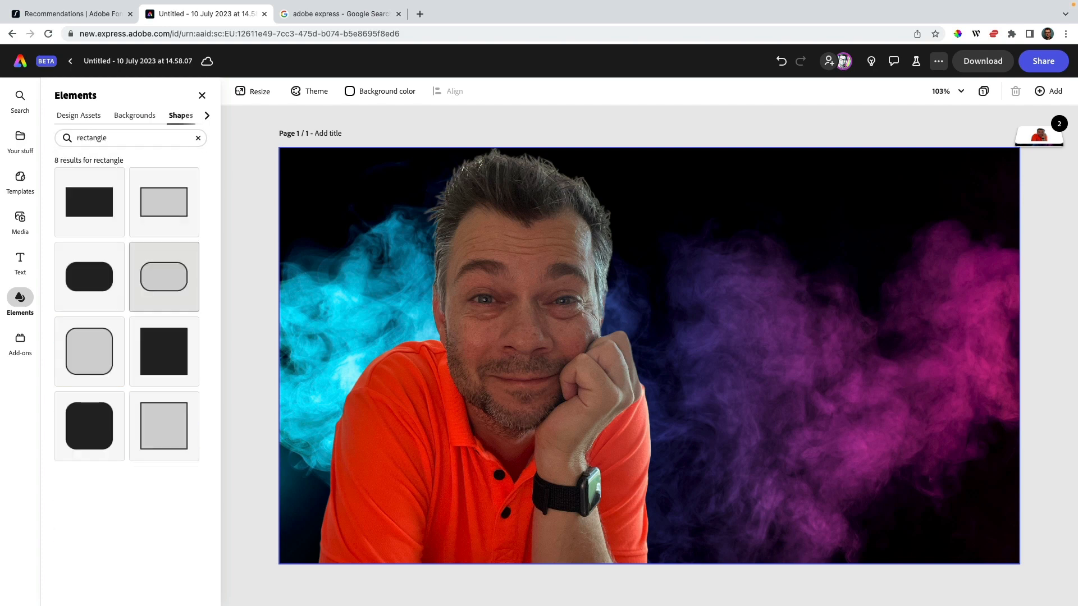
left_click(89, 202)
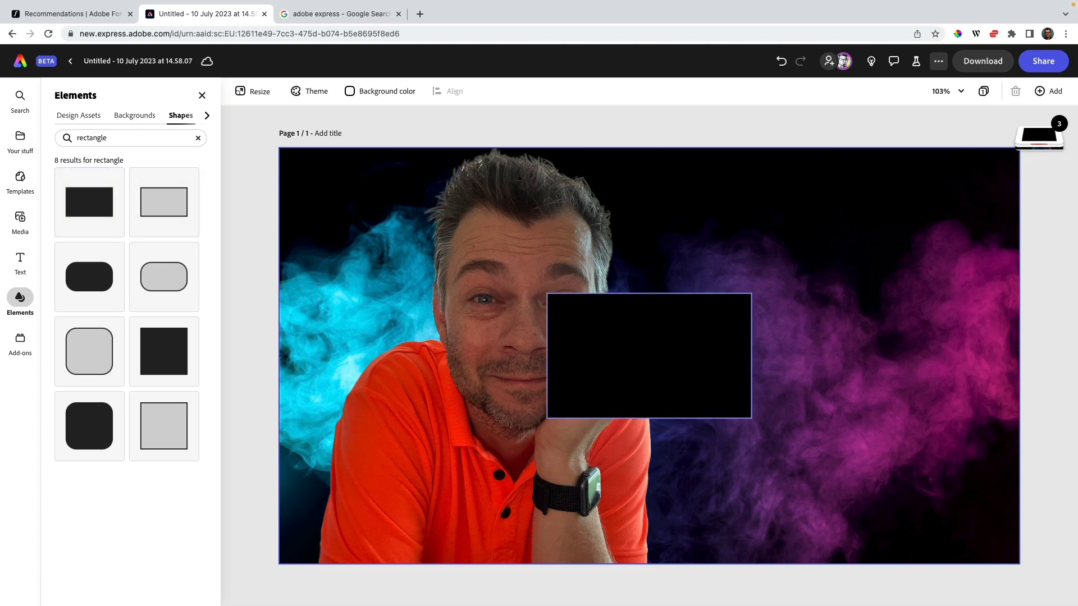
- Move the black rectangle to the page's upper-left corner and stretch it to cover nearly the whole page with a narrow margin
left_click_drag(646, 388, 386, 255)
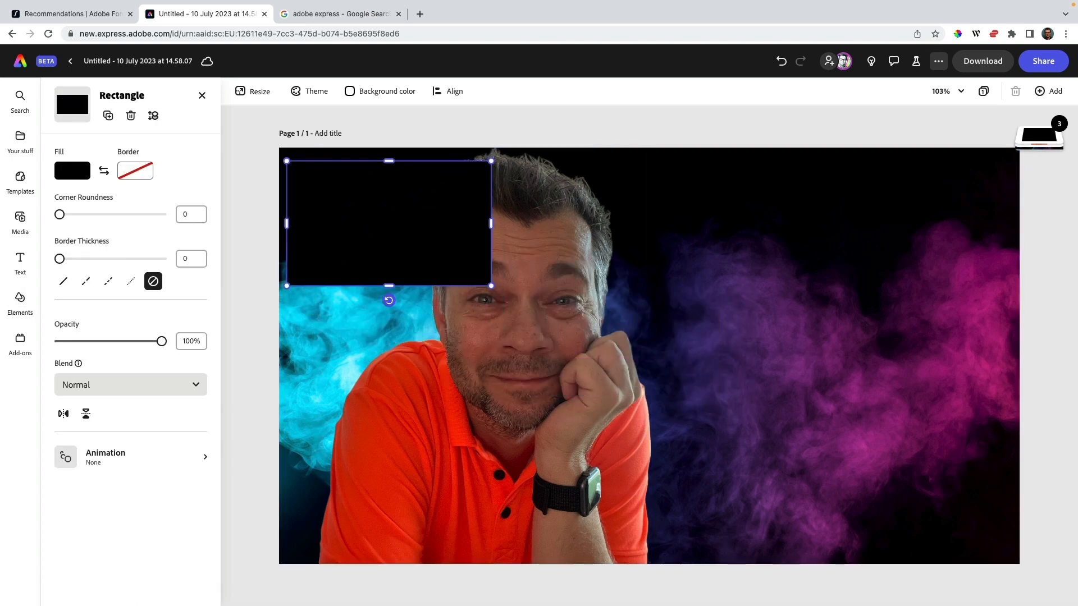
left_click_drag(491, 286, 924, 551)
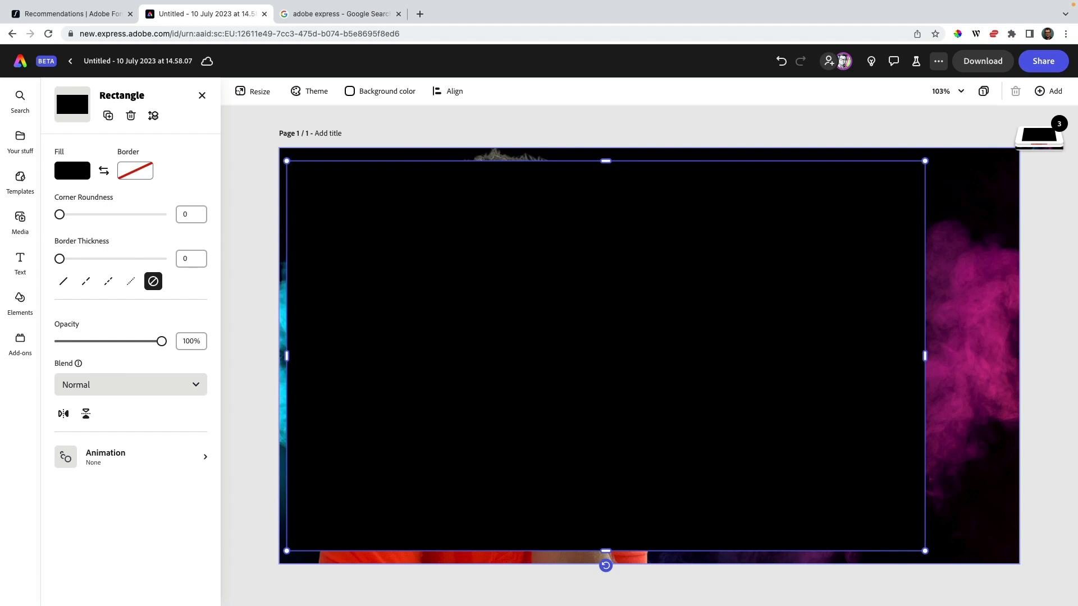
left_click_drag(924, 355, 1013, 355)
- Swap the rectangle's fill and border to leave only an outline, colour it white, and even out the frame's left margin
left_click(104, 171)
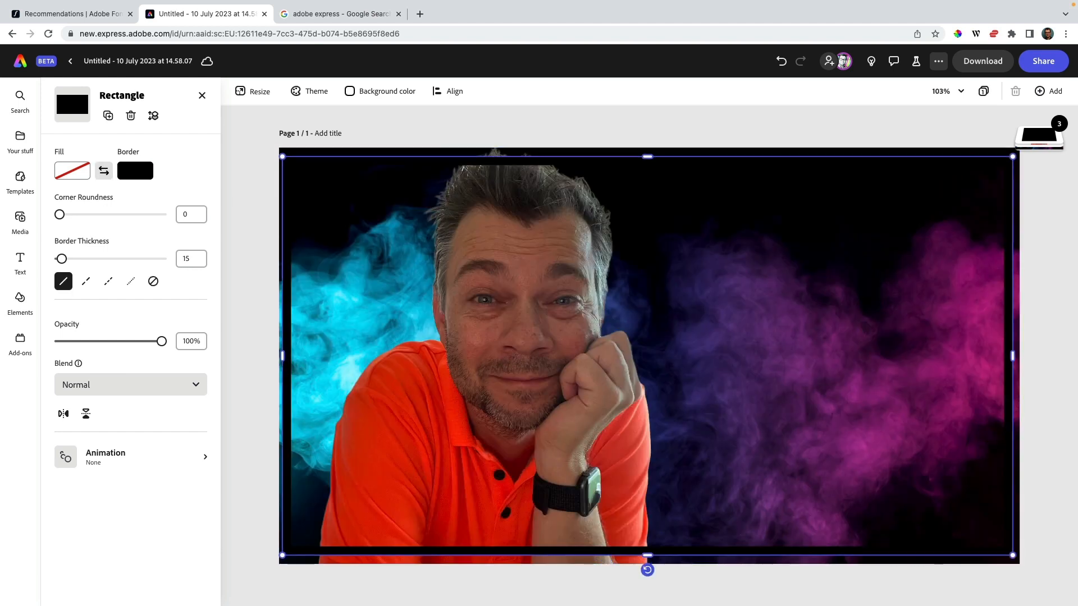
left_click(135, 171)
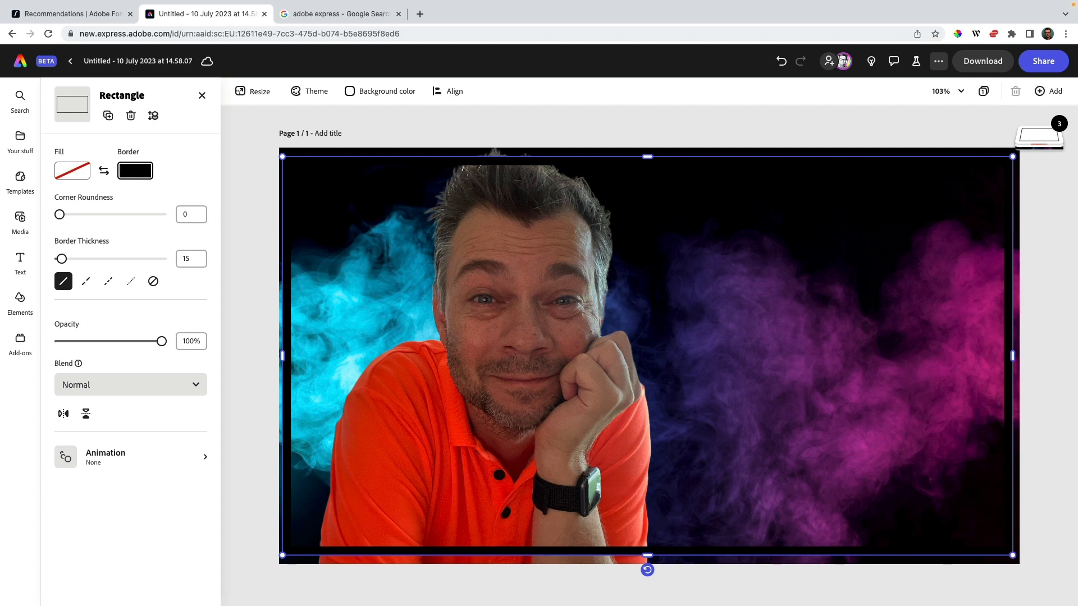
left_click(208, 147)
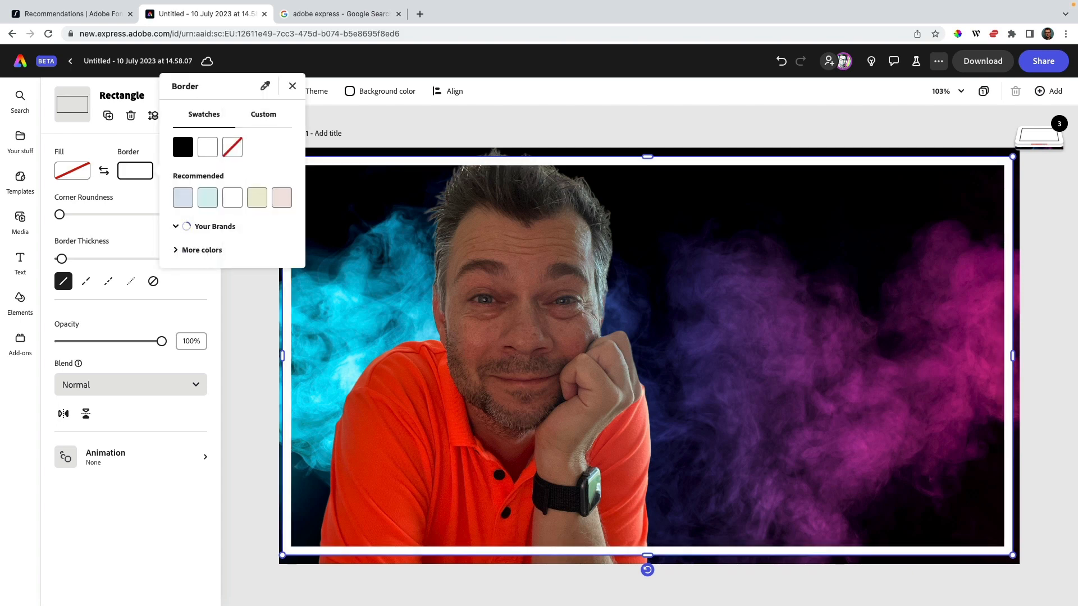
key("Escape")
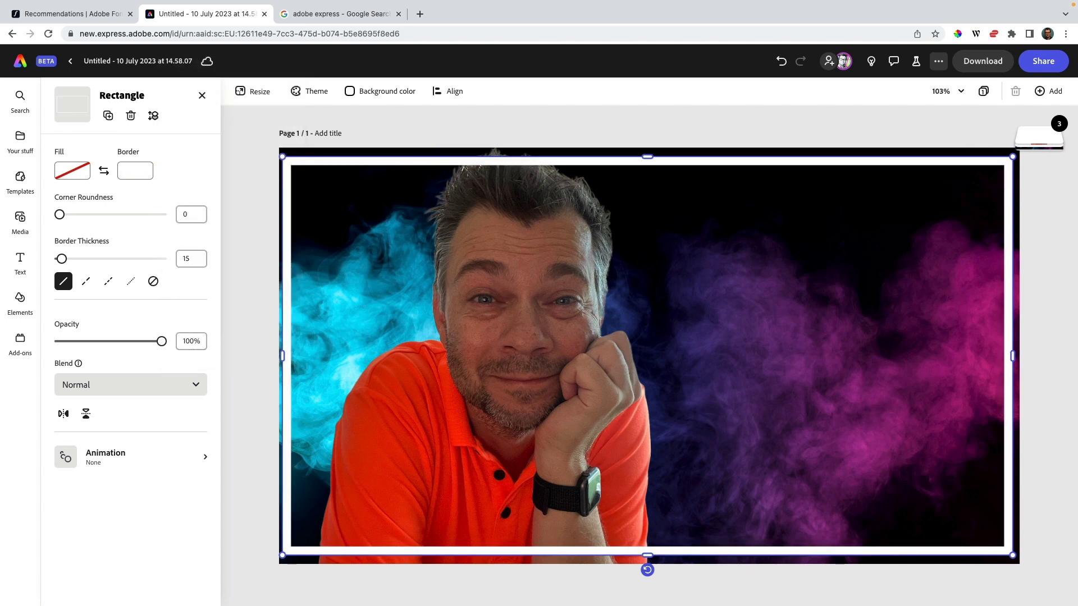
left_click_drag(283, 355, 287, 356)
key("Escape")
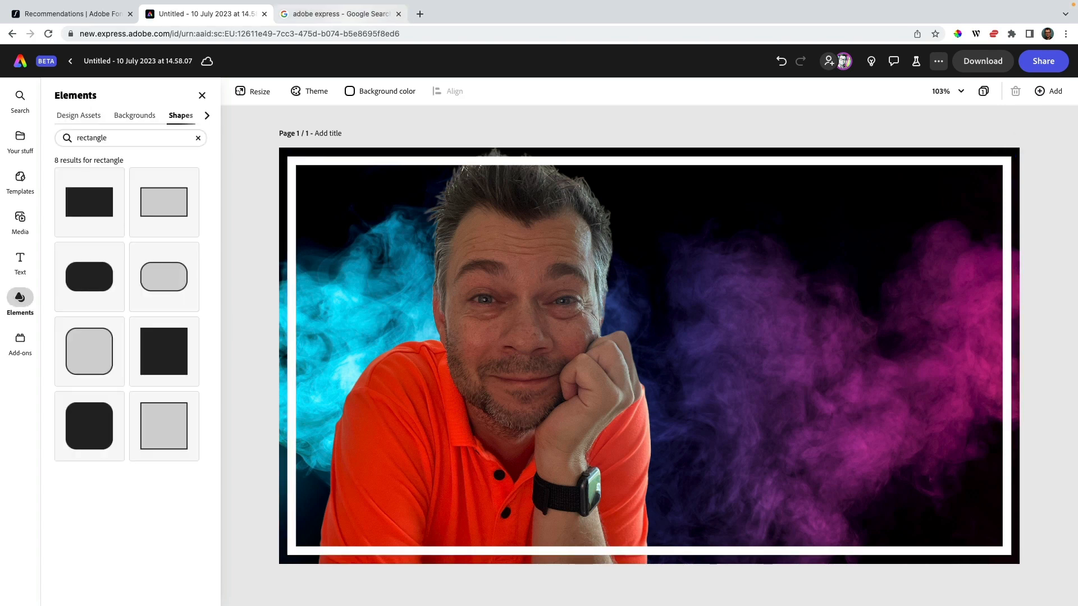
- Copy the large Adobe Express logo image from the Google image results and paste it into the thumbnail design
key("ctrl+Tab")
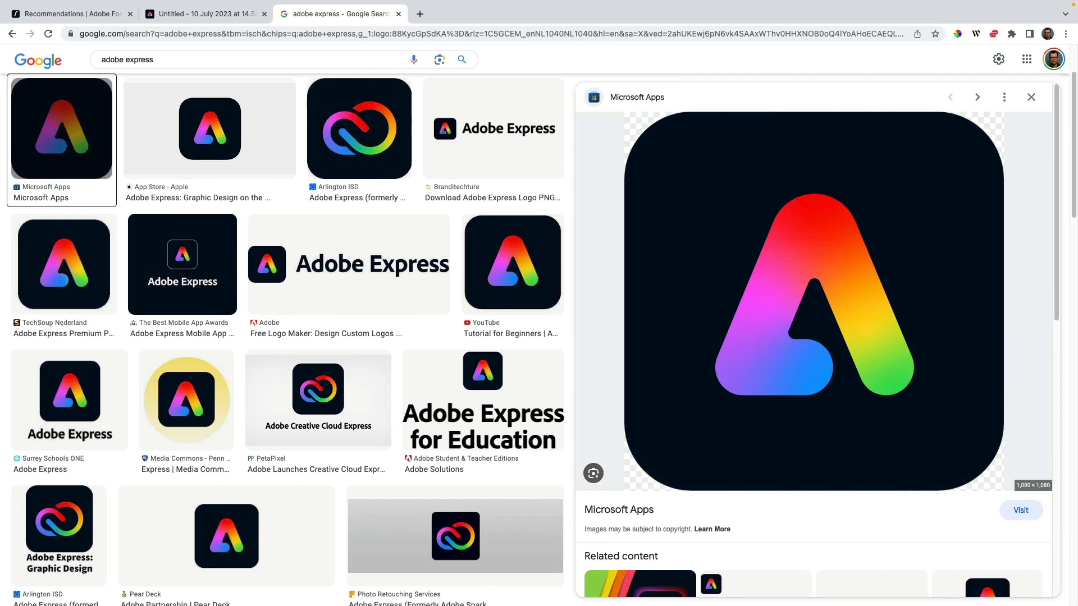
right_click(762, 245)
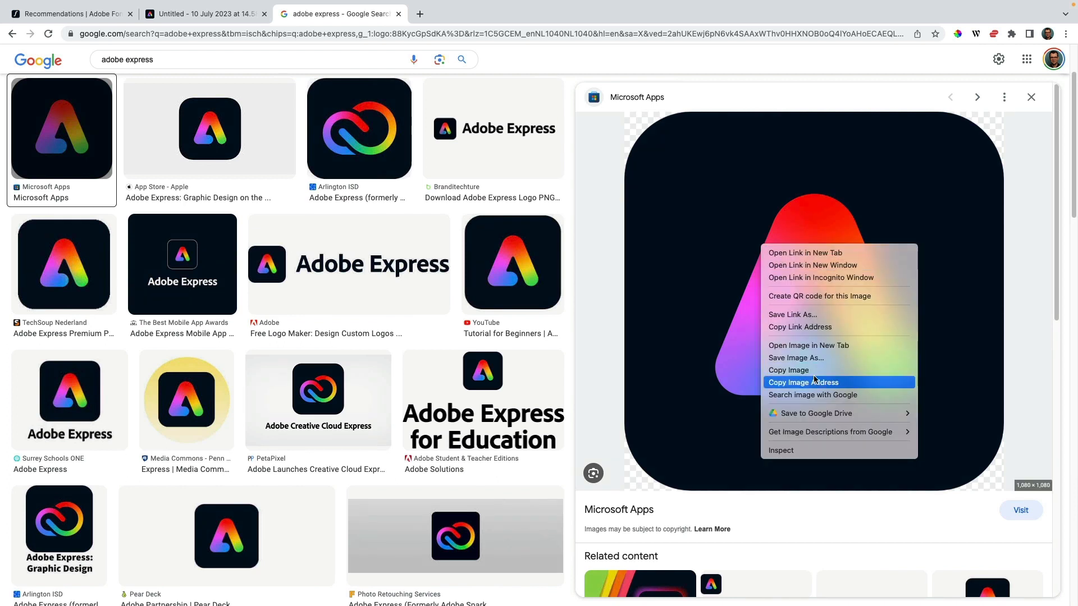
left_click(788, 370)
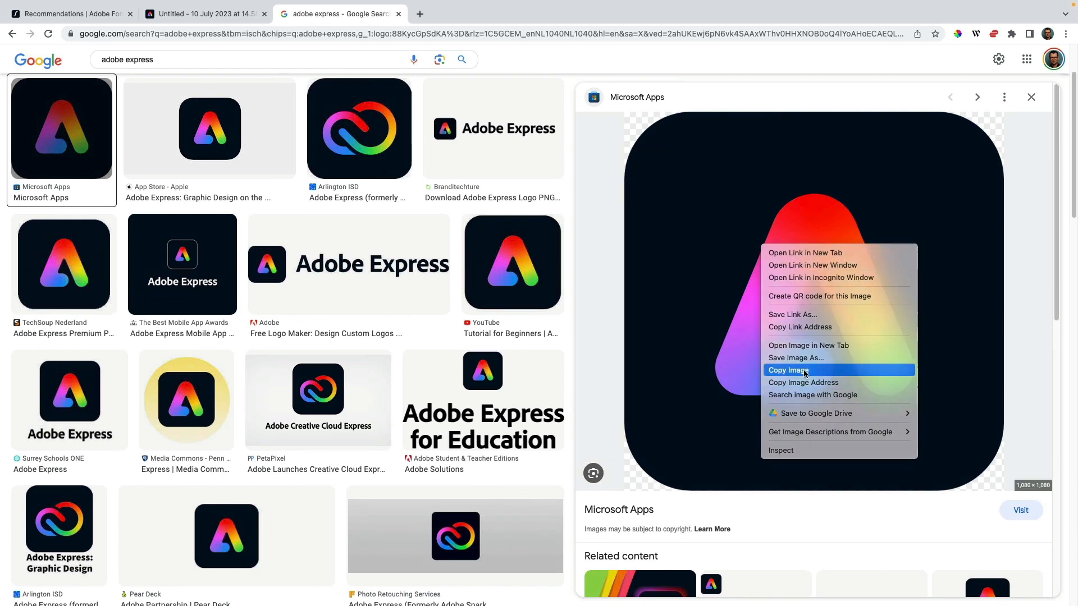
left_click(215, 17)
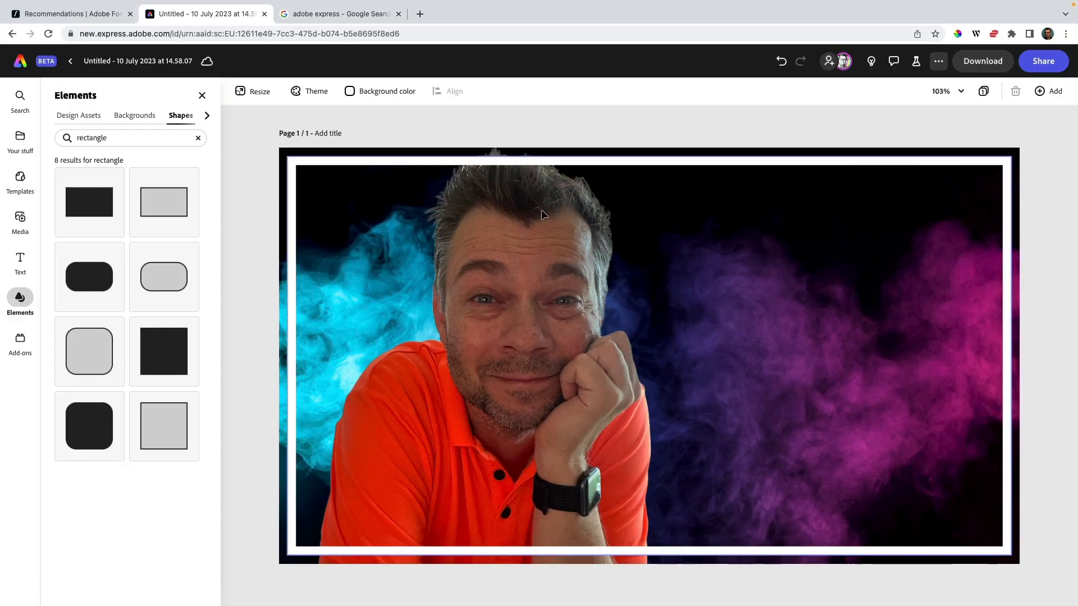
key("ctrl+v")
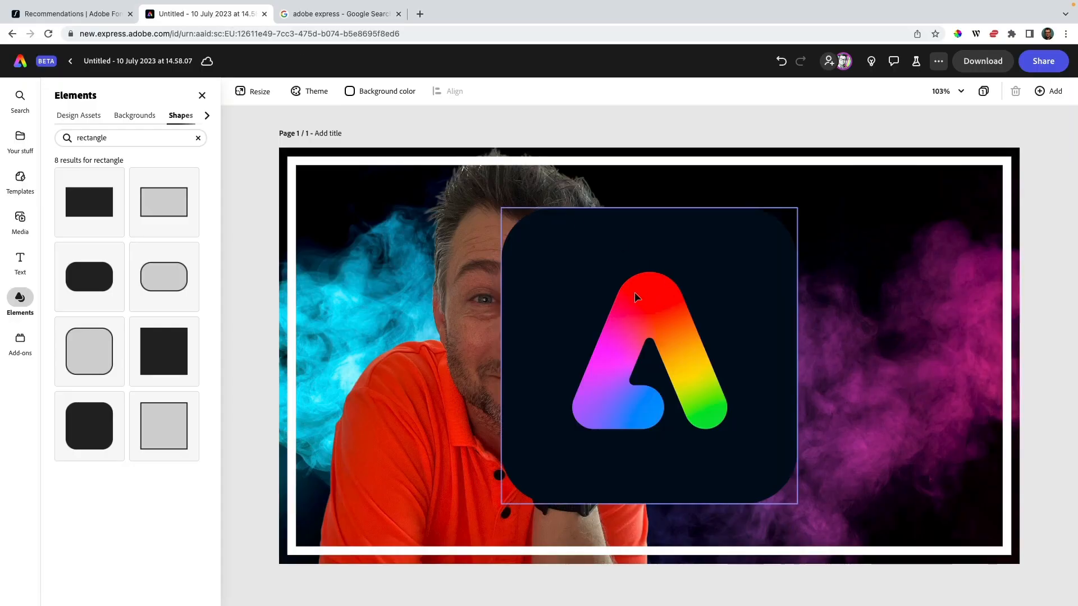
- Shrink the Adobe Express logo to a small icon and place it inside the white frame's upper-right corner
left_click_drag(529, 267, 715, 230)
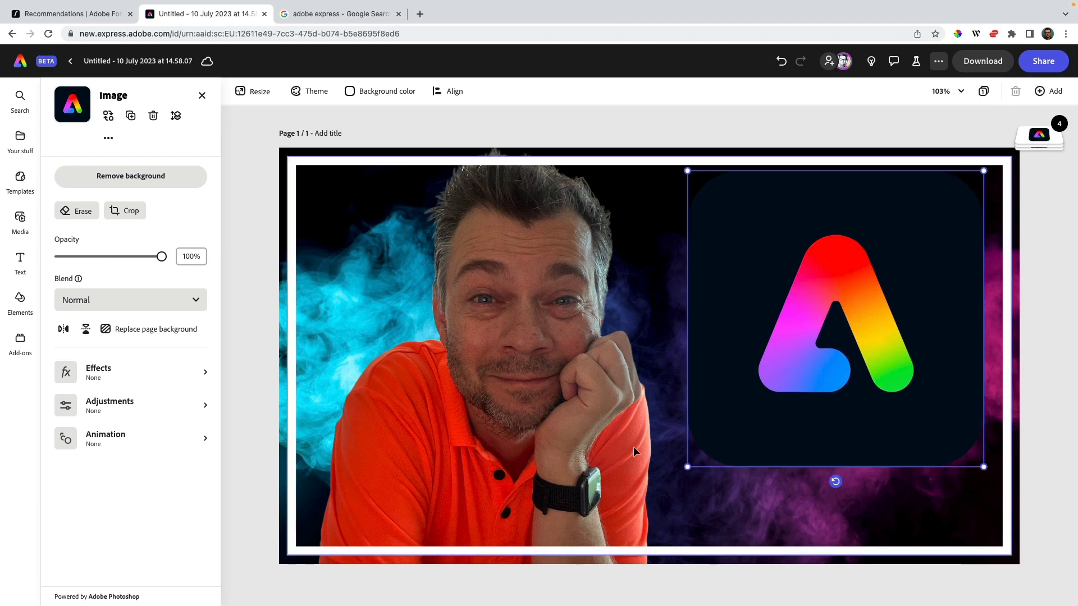
left_click_drag(687, 467, 862, 293)
left_click_drag(910, 318, 941, 223)
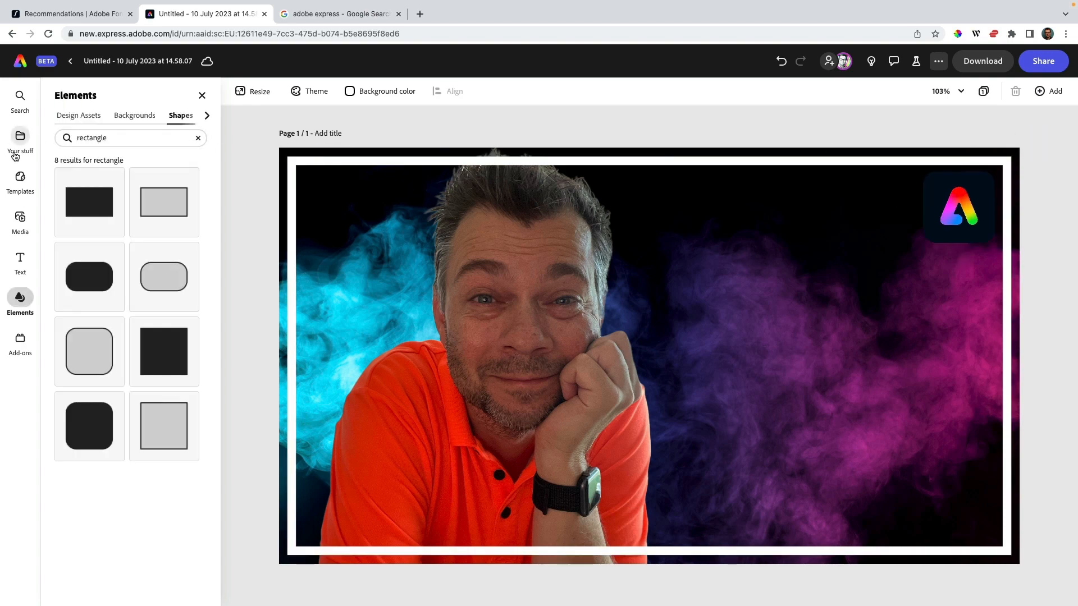
- Add a new text box to the thumbnail reading FONTS
left_click(20, 264)
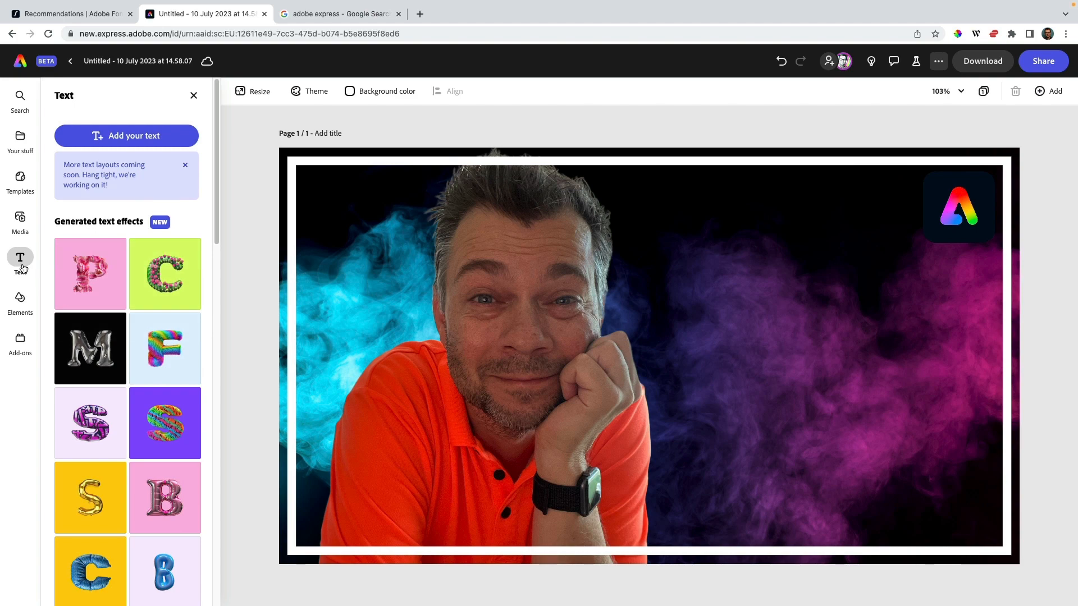
left_click(116, 136)
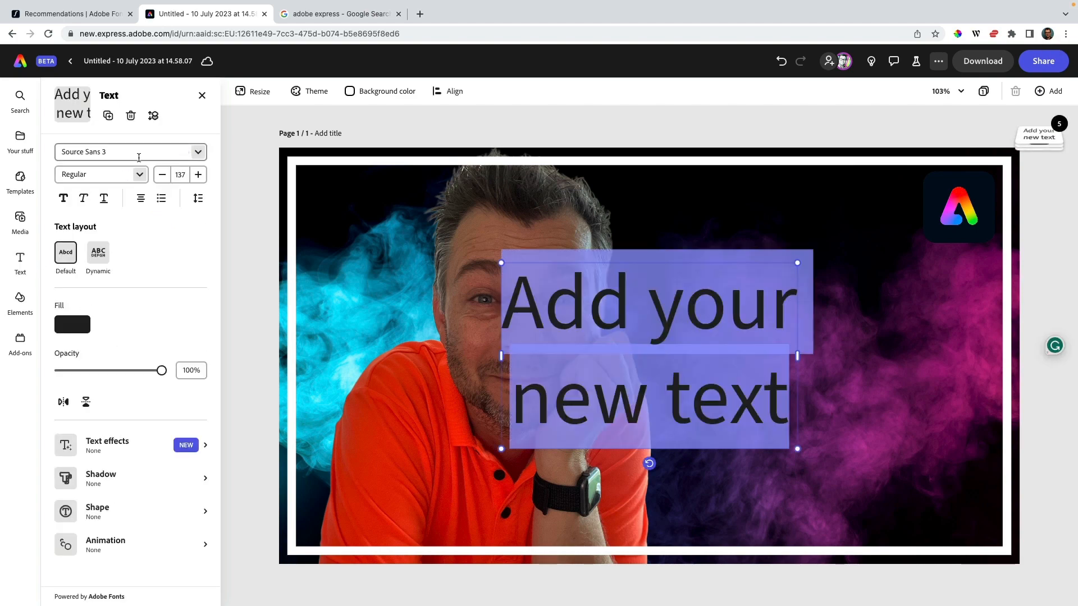
type("FONTS")
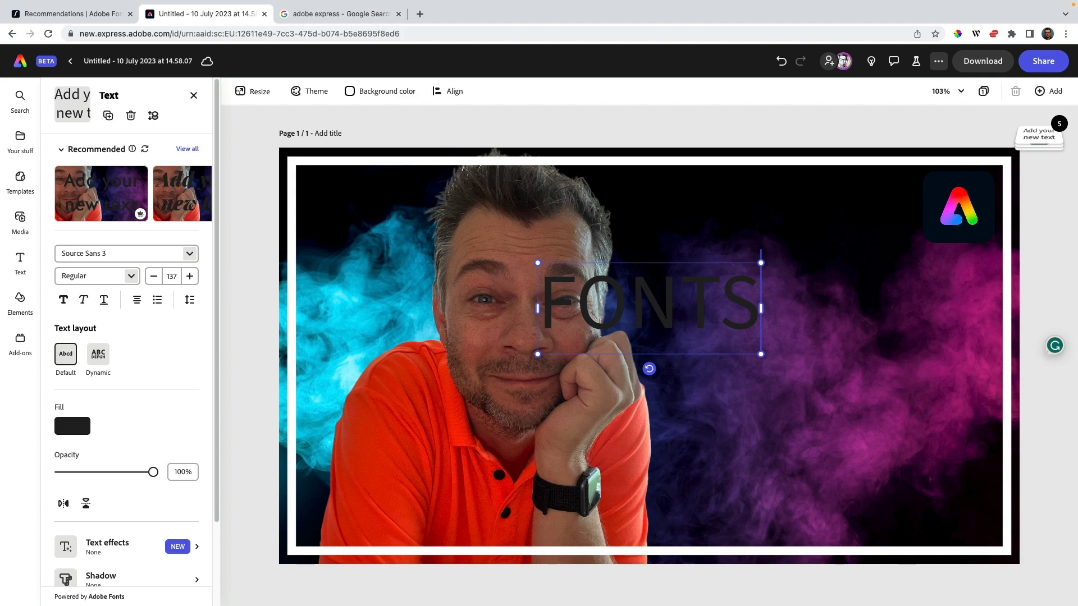
- Change the fill colour of the whole word FONTS to white
key("shift+Left")
key("shift+Left")
key("shift+Left")
key("shift+Left")
key("shift+Left")
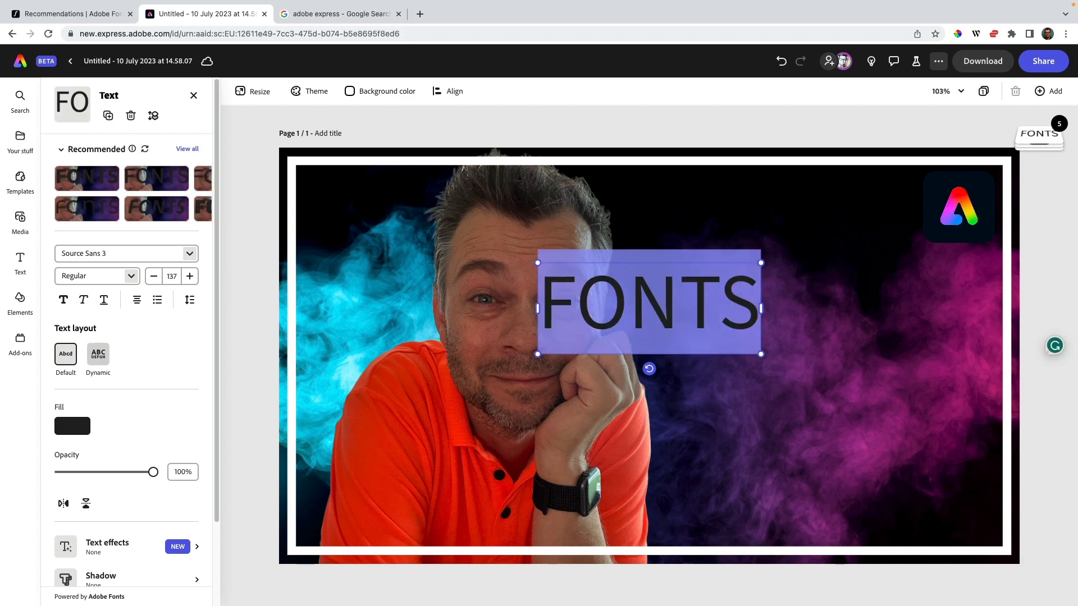
left_click(76, 431)
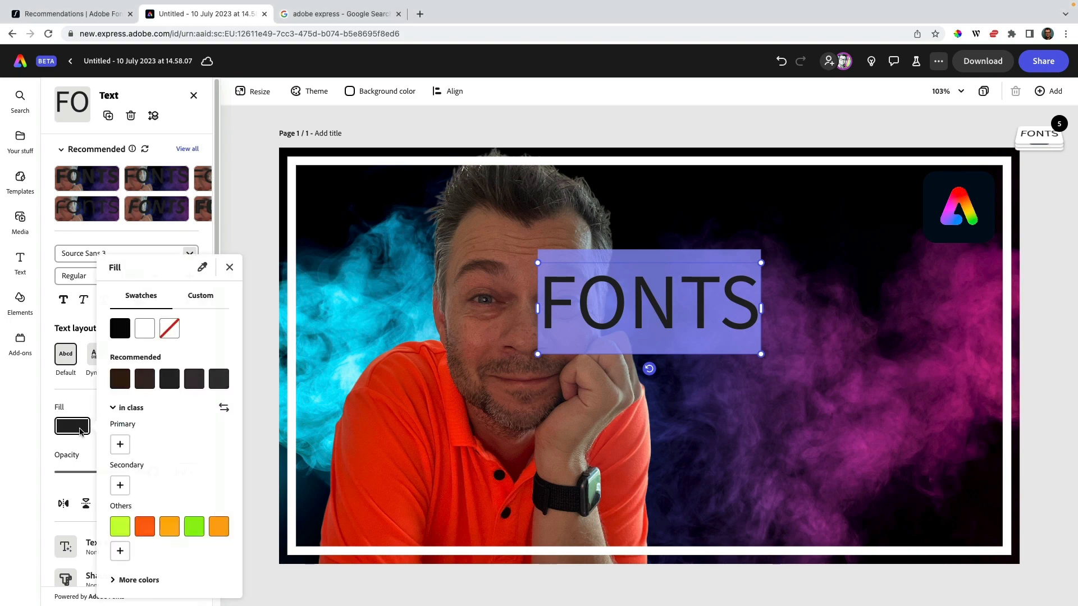
left_click(145, 329)
left_click(161, 137)
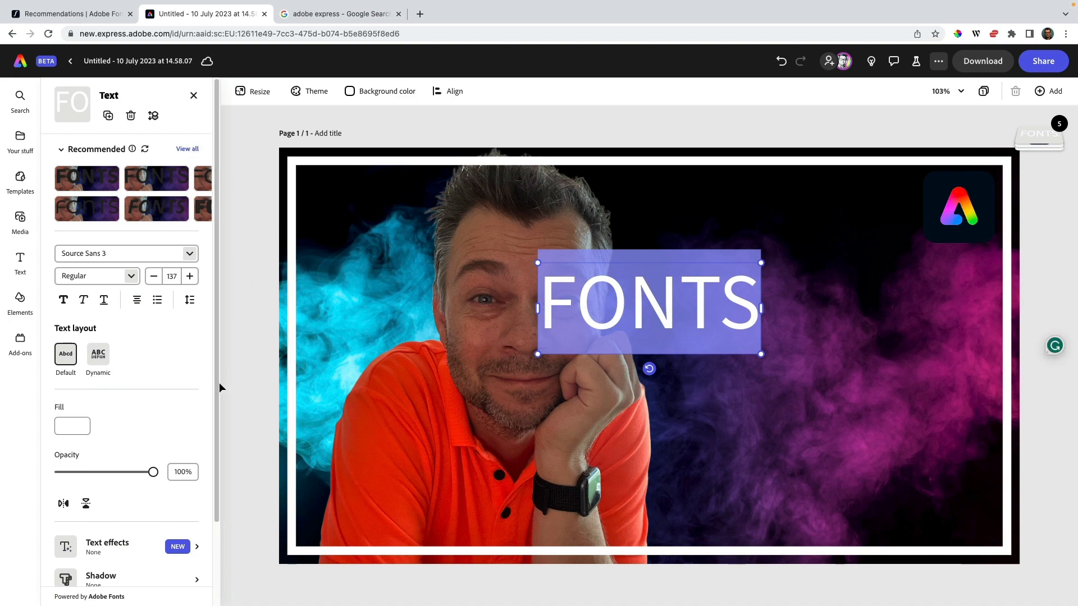
- Search the fonts for "roon" and set the FONTS text in Rooney Black
left_click(136, 250)
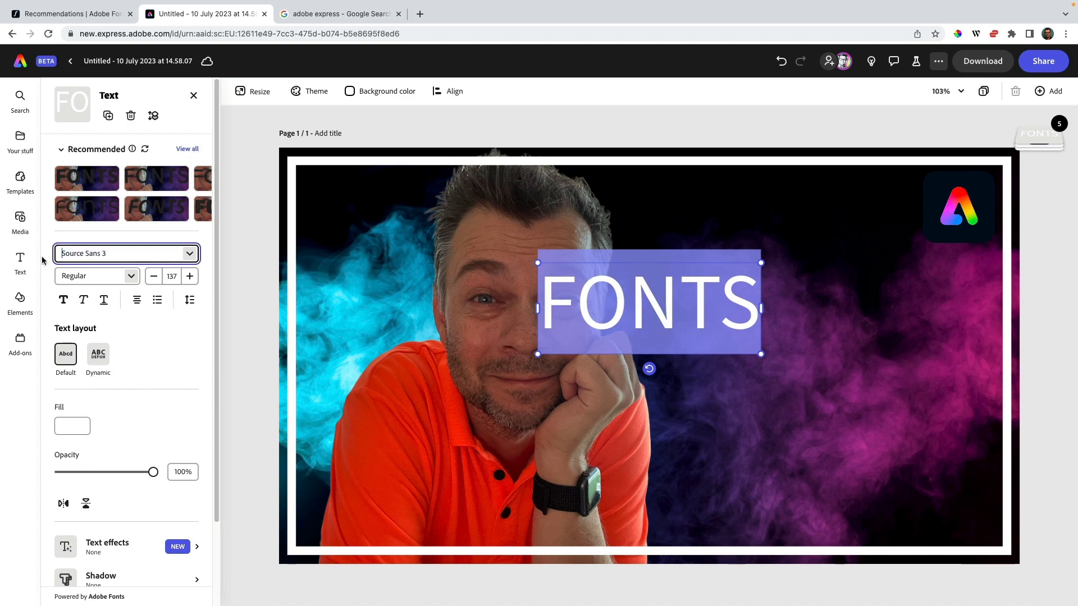
triple_click(136, 250)
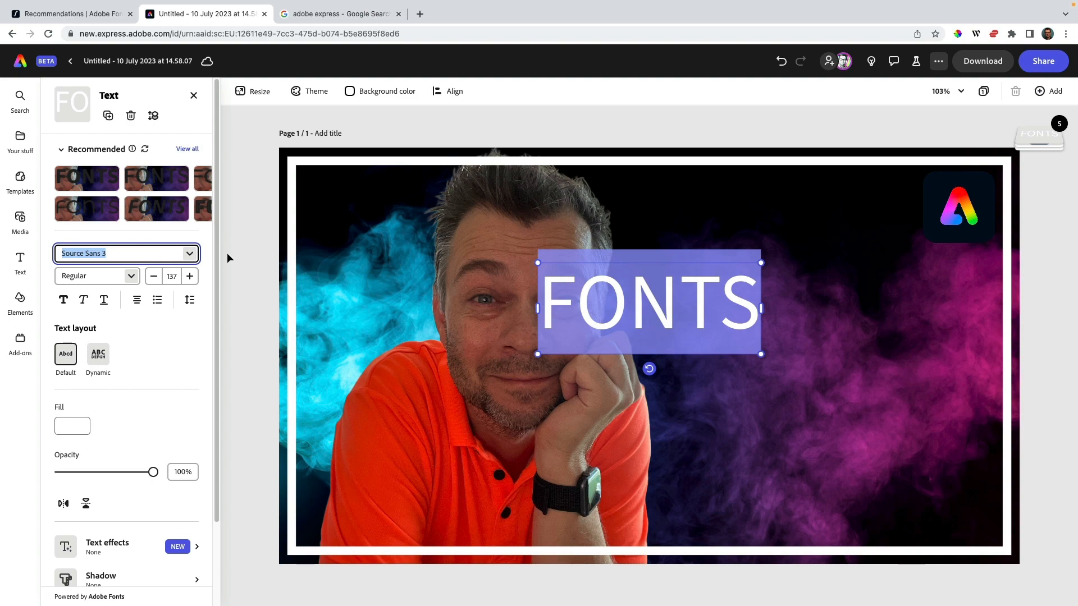
key("super+v")
type("roon")
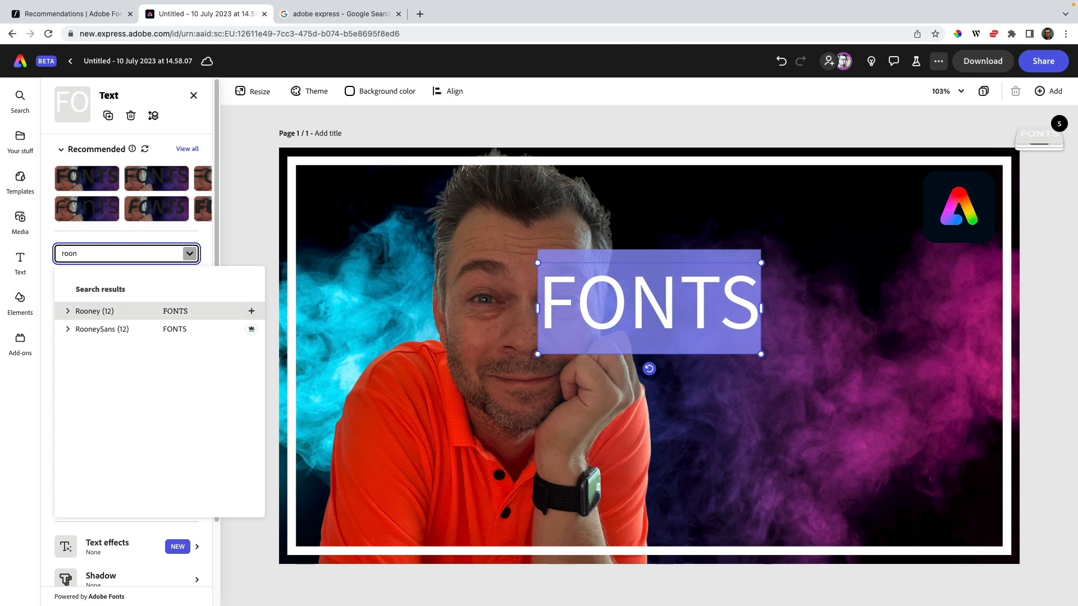
left_click(68, 311)
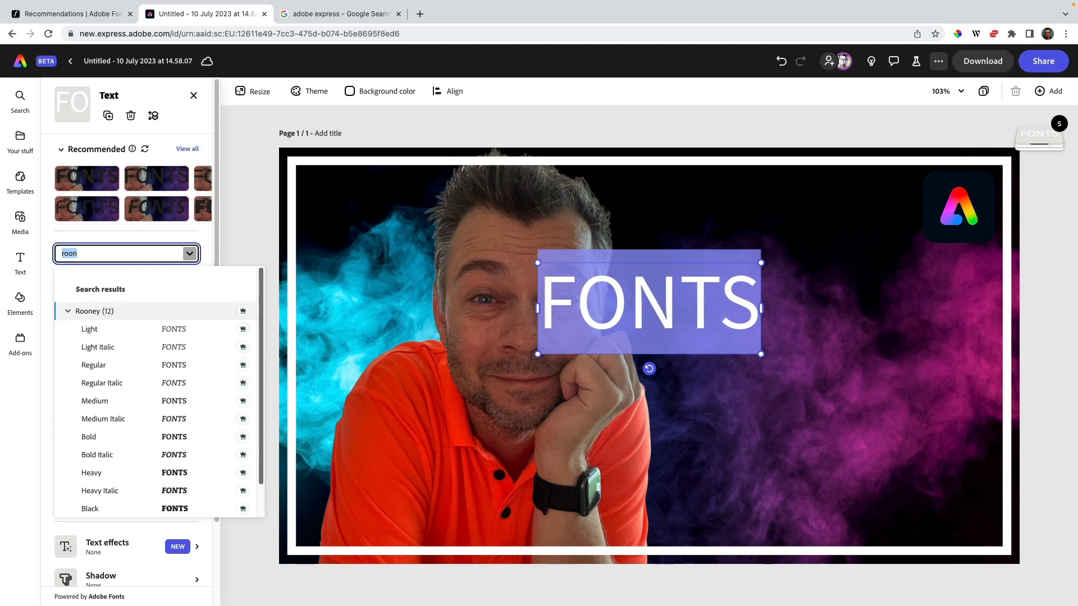
scroll(157, 472, "down", 2)
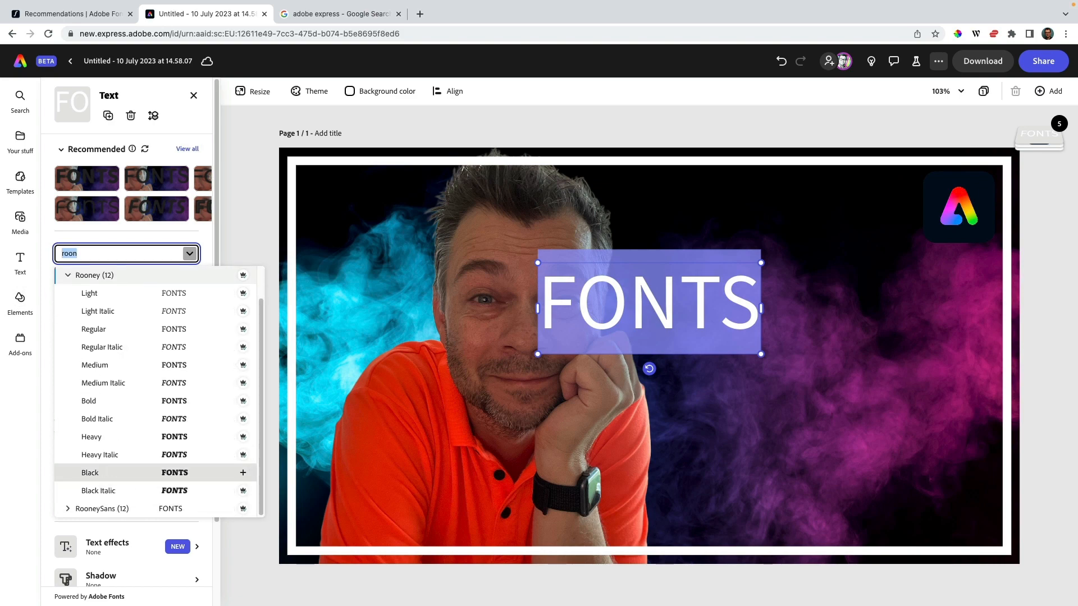
left_click(157, 472)
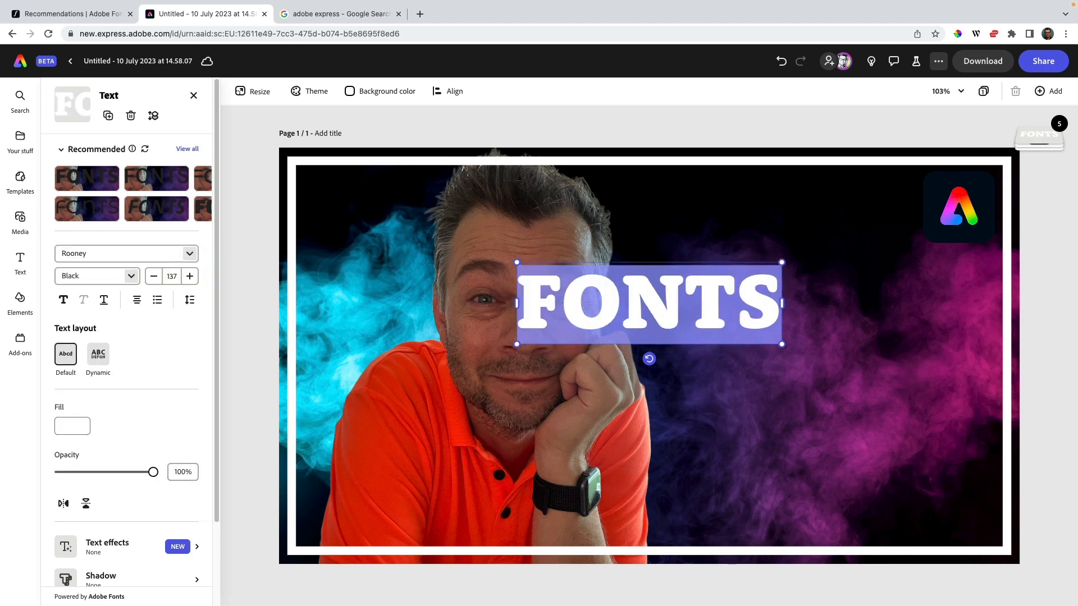
- Move the FONTS text beside the portrait, below the logo, and enlarge it to font size 175, nearly reaching the frame
left_click_drag(764, 304, 898, 297)
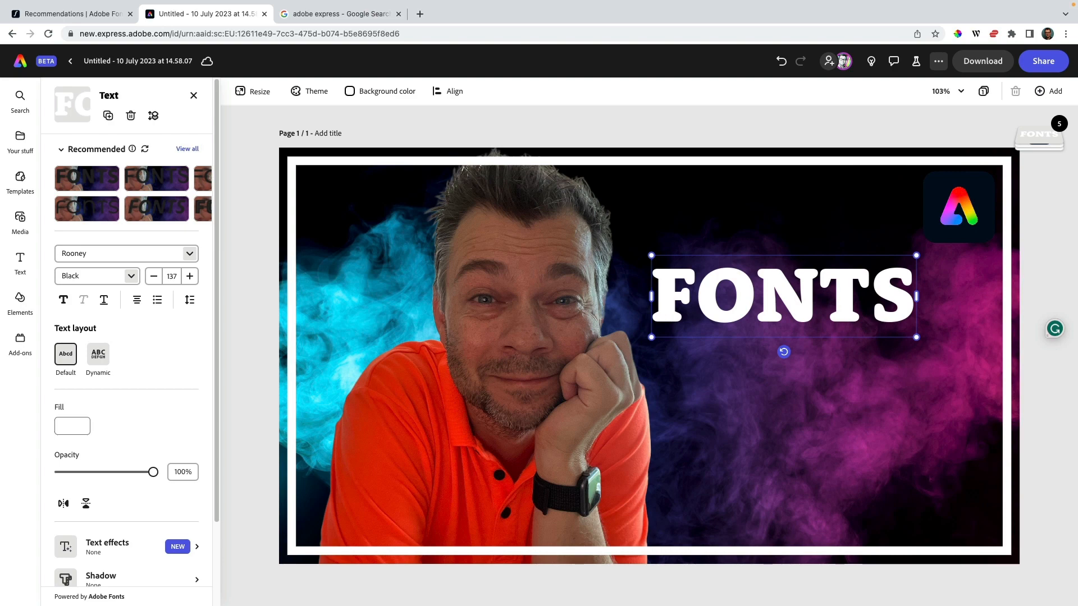
left_click_drag(916, 336, 992, 360)
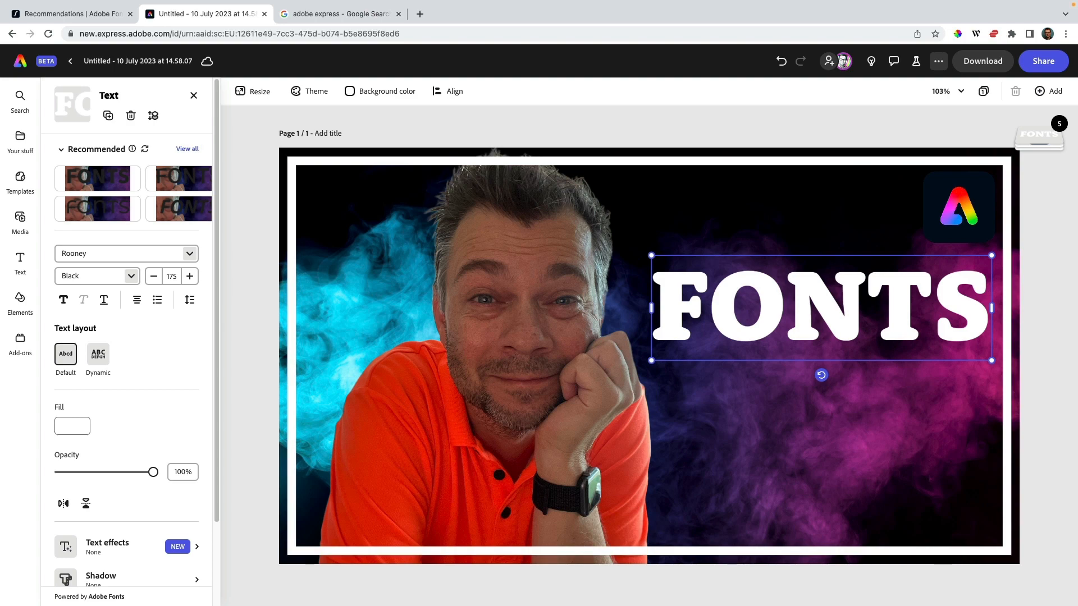
- Add a second text box reading RECOMMENDATIONS and fill it white
left_click(21, 260)
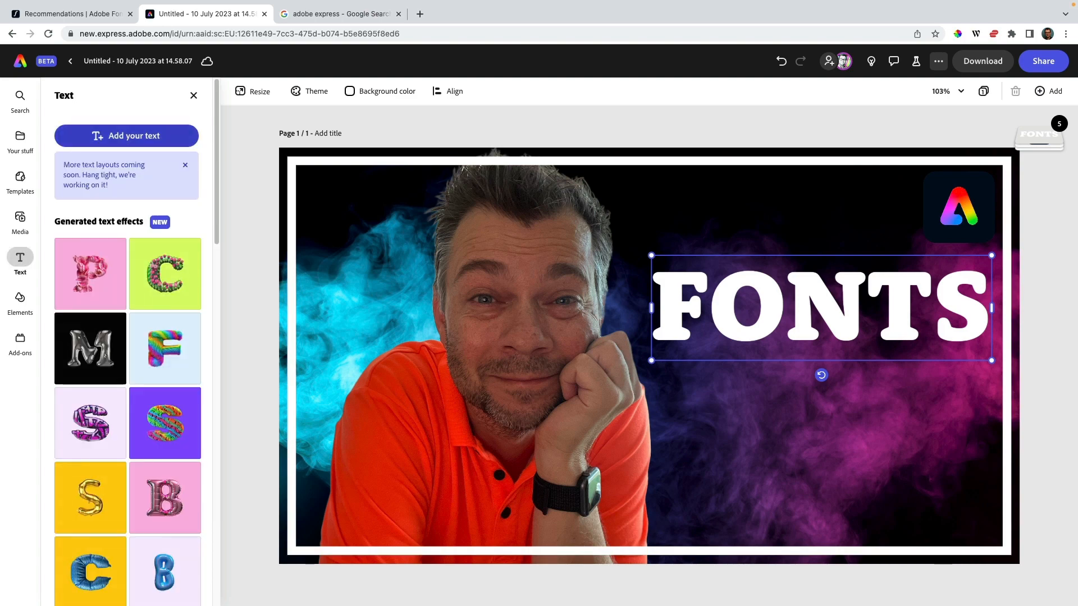
left_click(126, 135)
type("RECOMMENDATIONS")
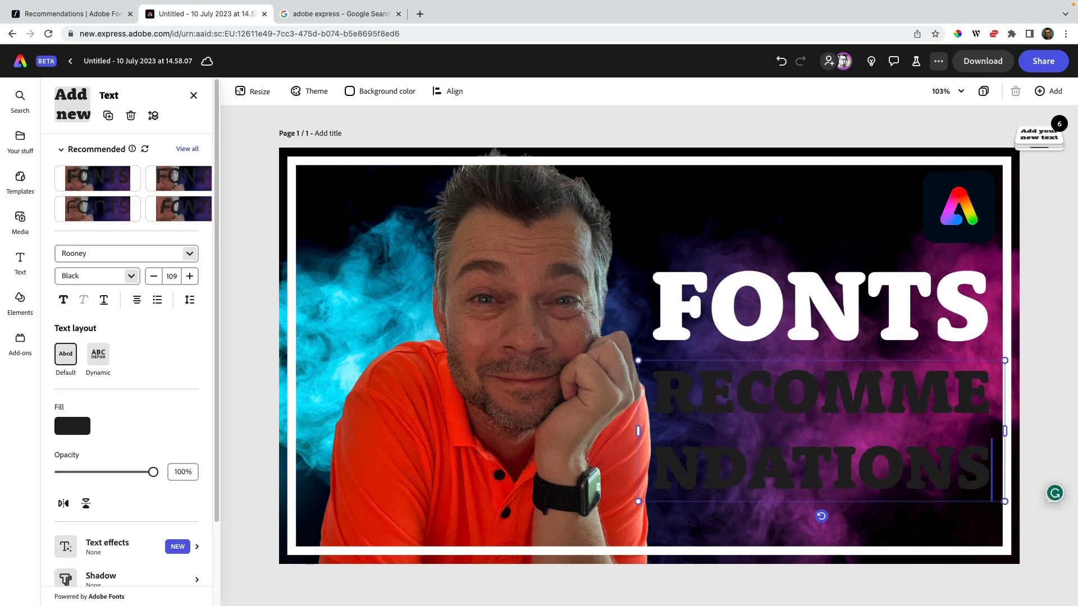
key("super+a")
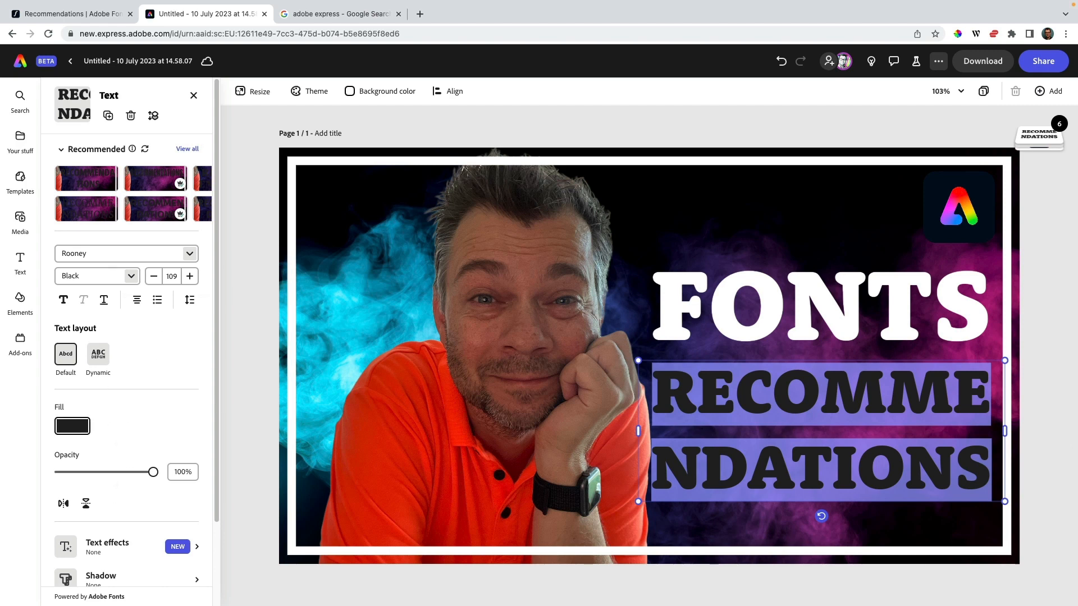
left_click(72, 426)
left_click(144, 327)
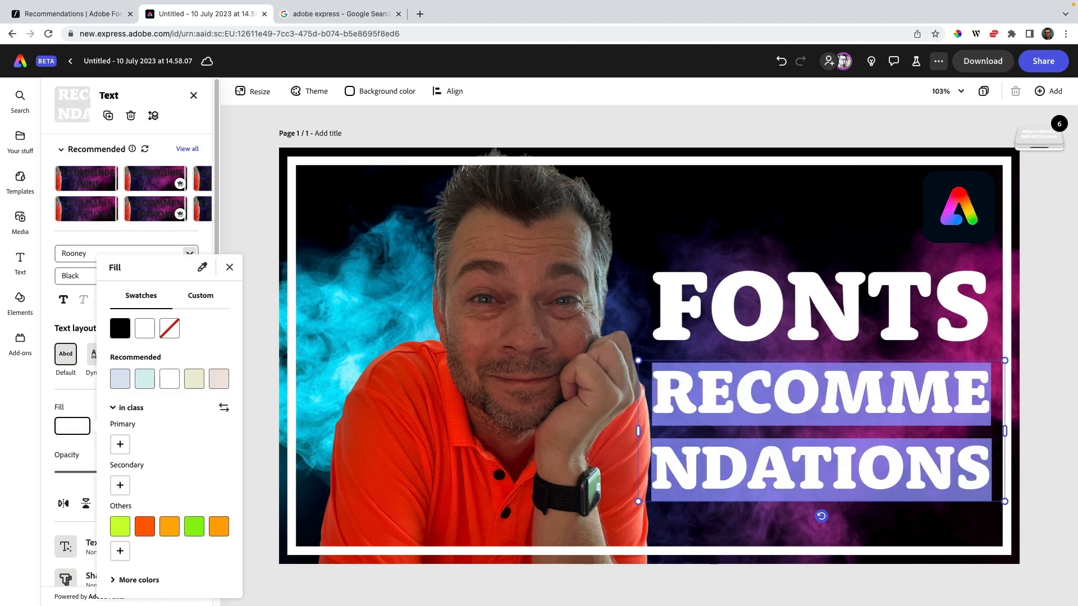
left_click(229, 267)
- Reduce the RECOMMENDATIONS text to font size 54 so it fits on one line beneath FONTS
left_click(154, 277)
left_click(154, 276)
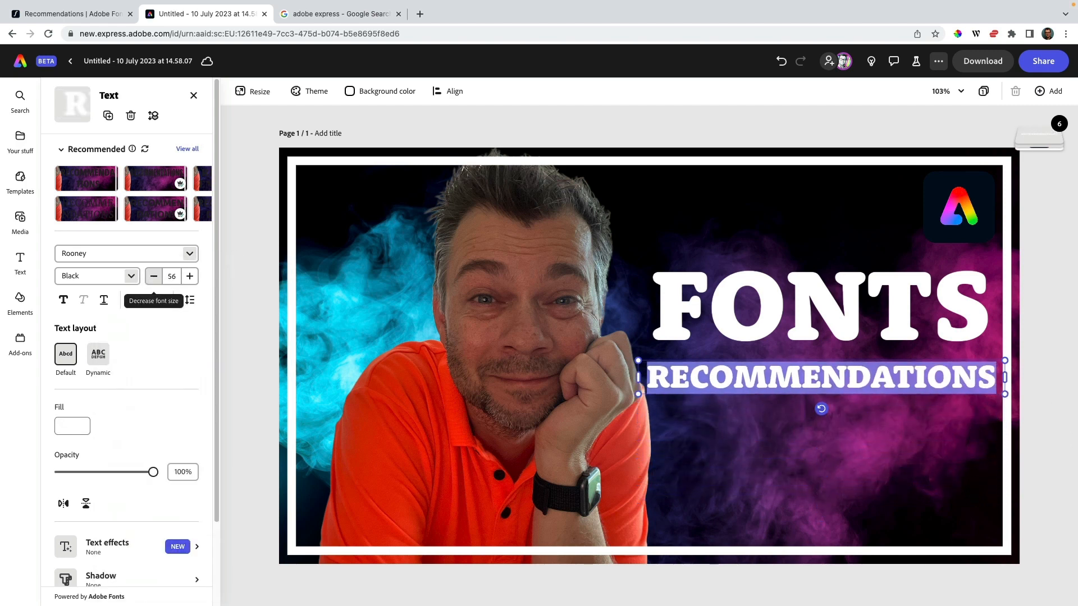
left_click(154, 276)
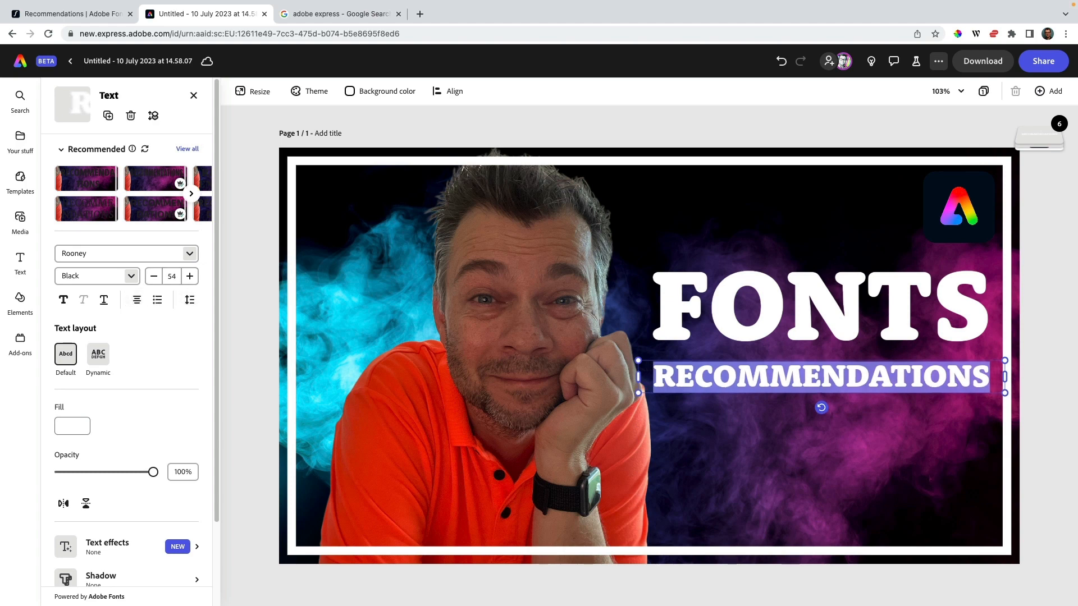
- Try recommended and similar fonts on the RECOMMENDATIONS text and apply Neuzeit Grotesk ExtCond Black
left_click(187, 149)
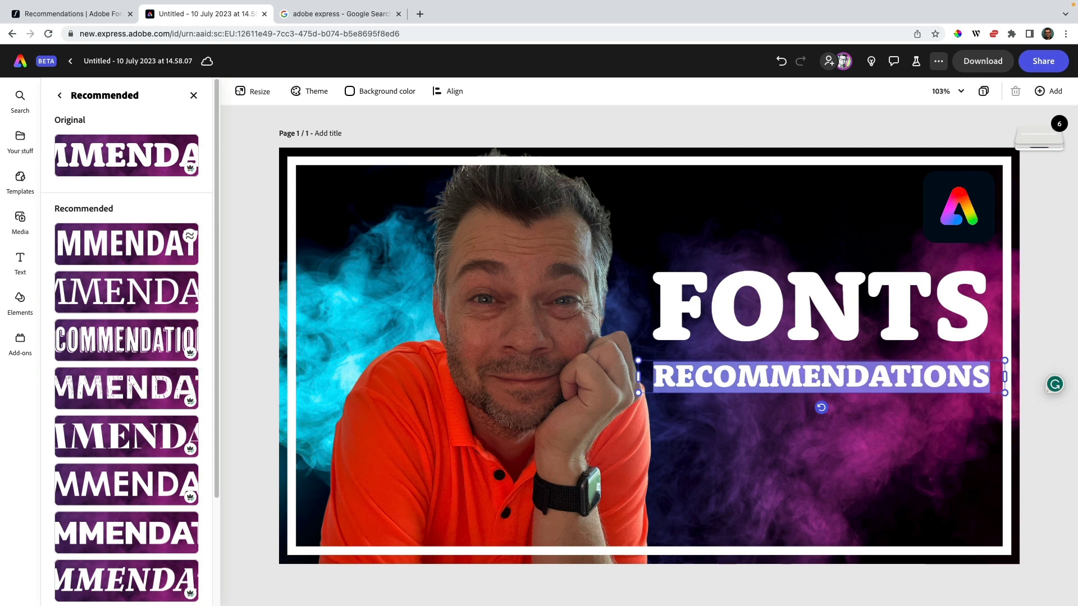
left_click(127, 243)
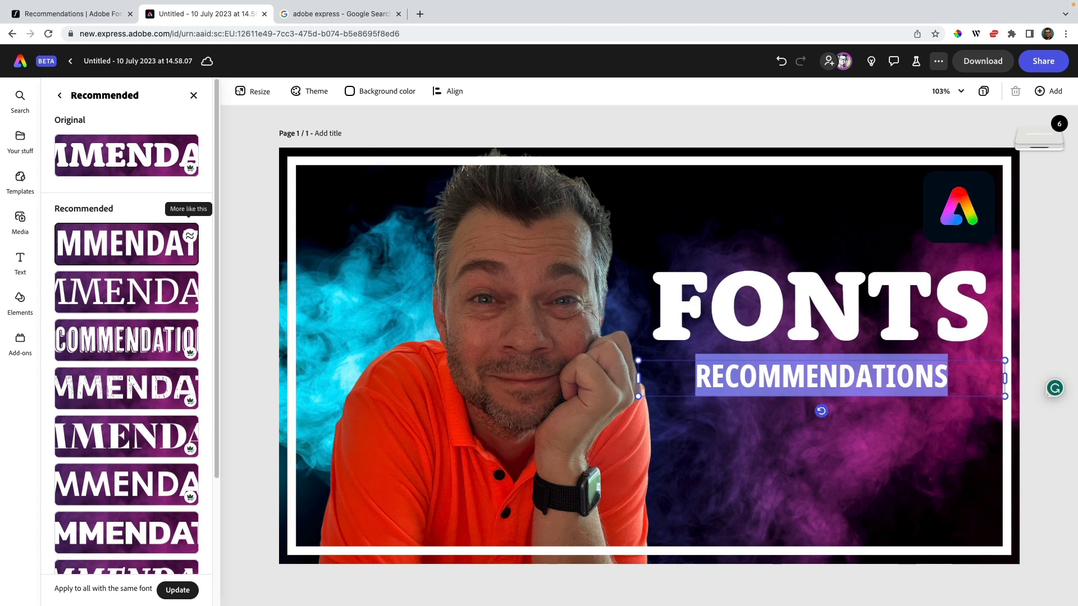
left_click(190, 235)
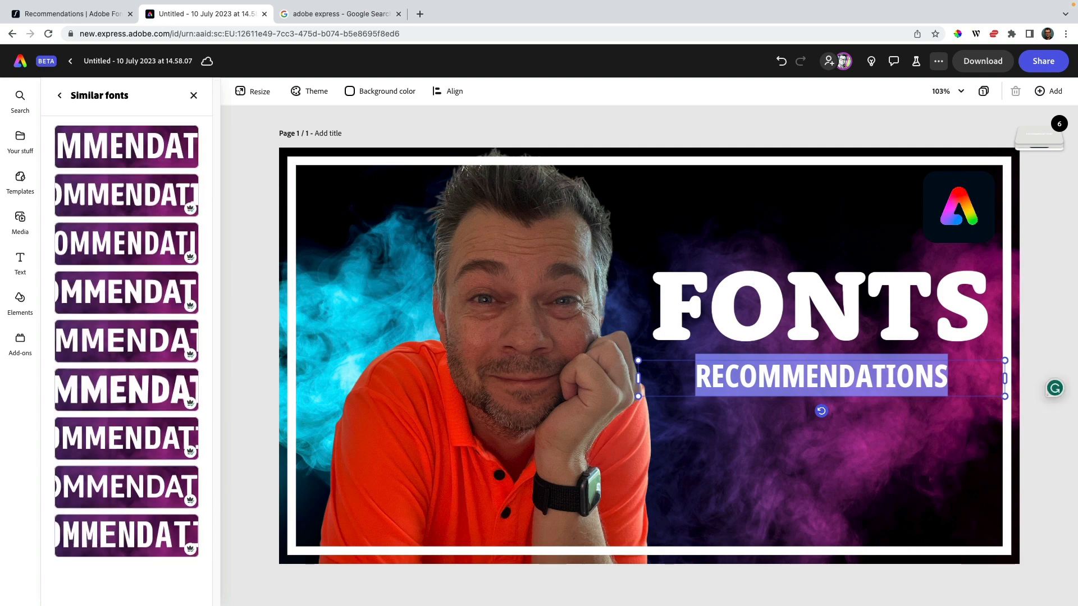
left_click(126, 195)
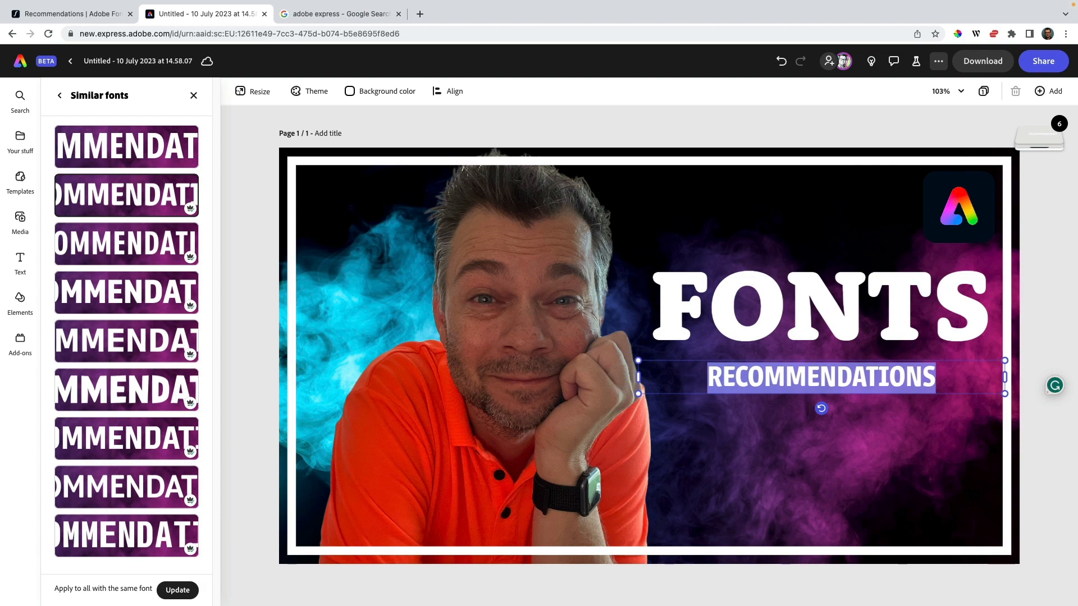
left_click(126, 243)
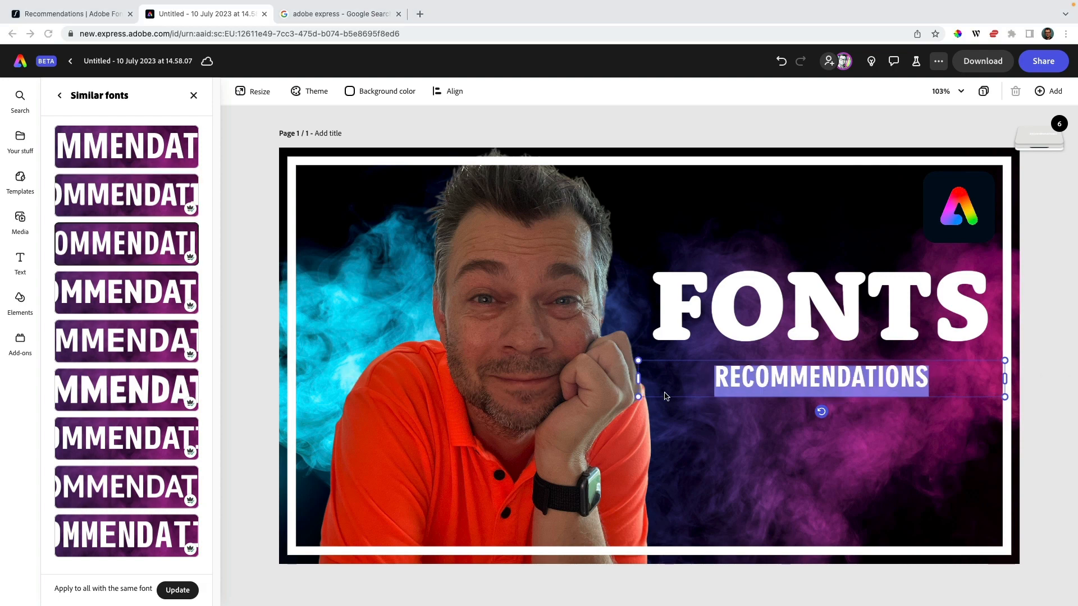
key("Escape")
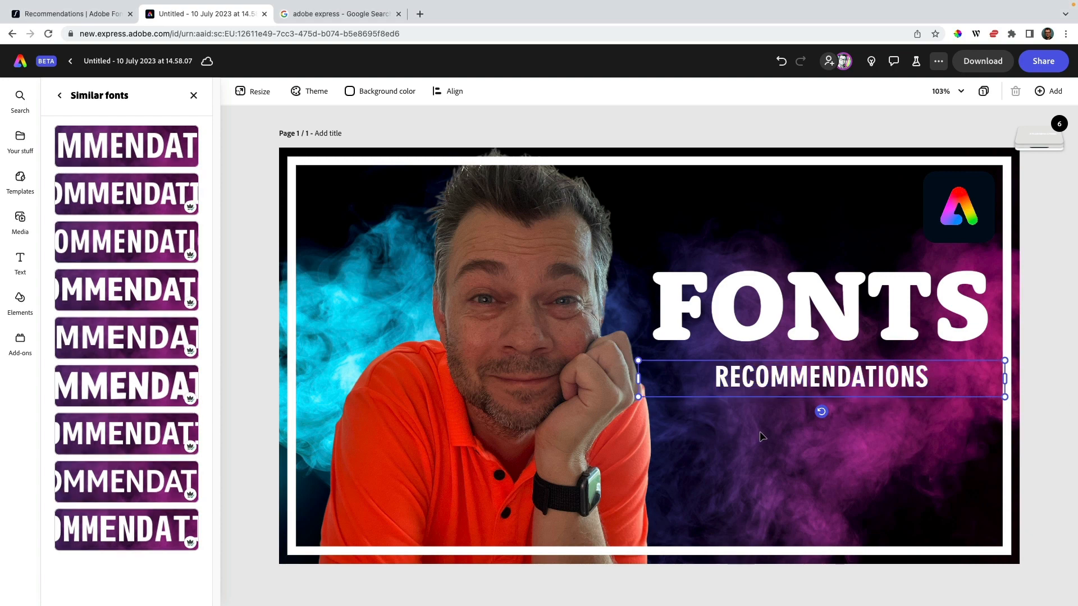
- Enlarge the RECOMMENDATIONS text until it matches the width of FONTS, then deselect it
left_click(763, 383)
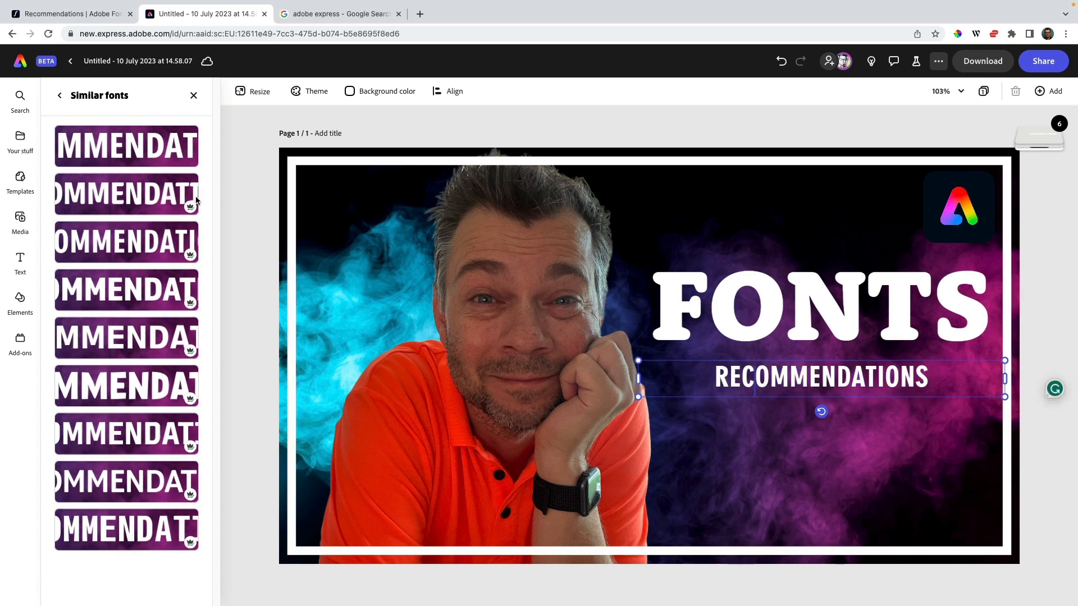
left_click(60, 95)
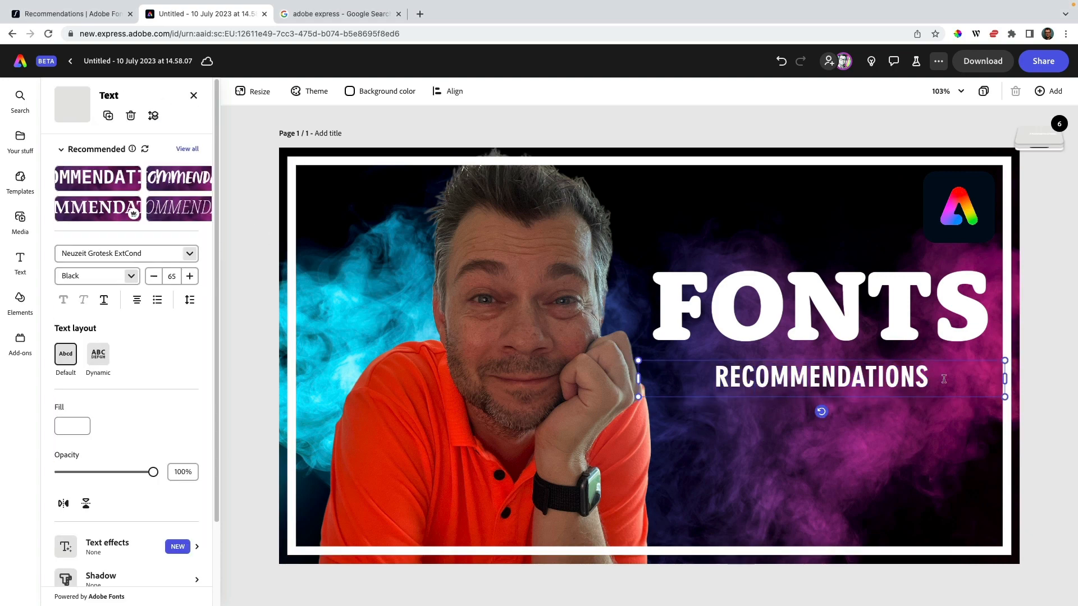
left_click(190, 277)
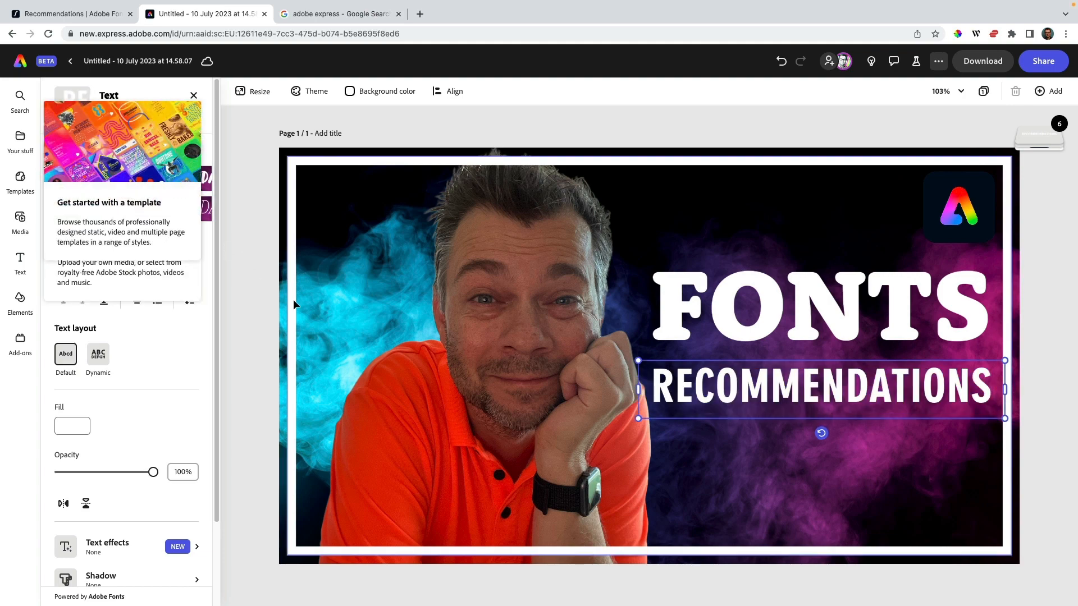
left_click(293, 303)
- Add a third text box reading "in adobe express" and fill it white
left_click(133, 141)
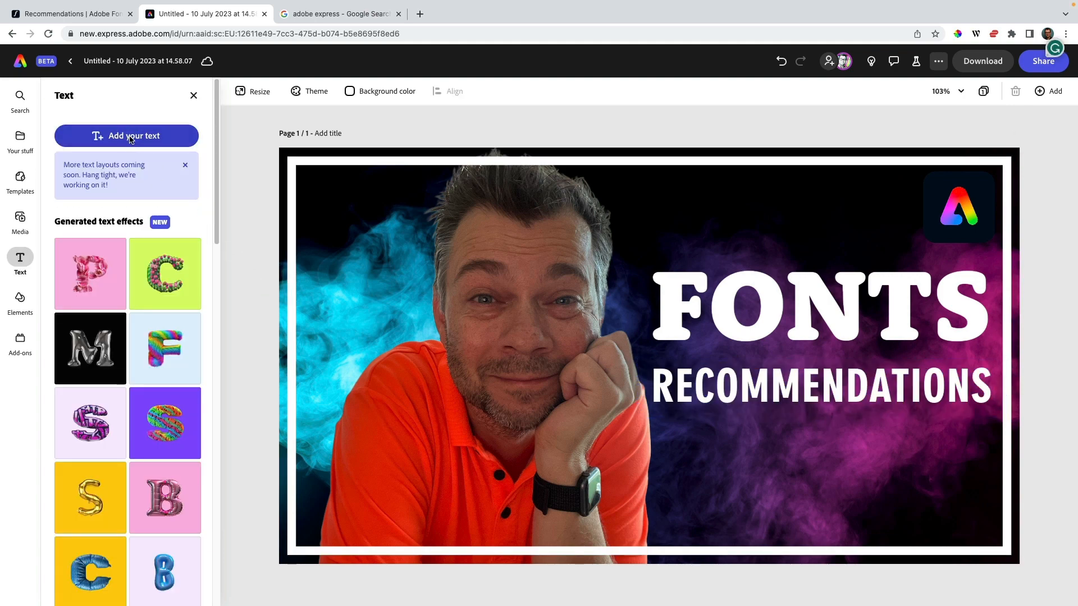
type("in adobe express")
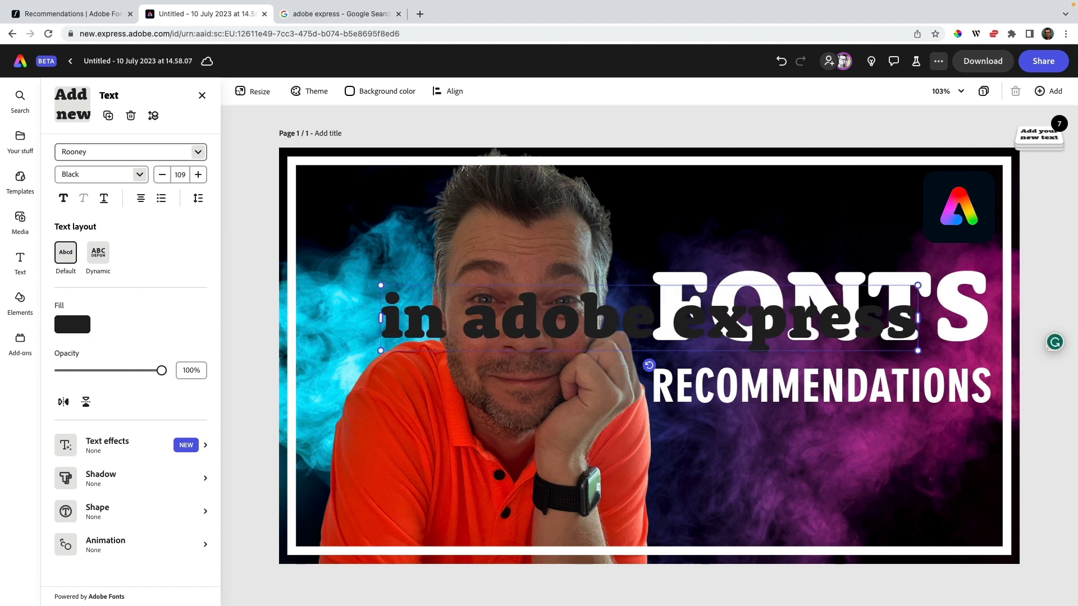
key("super+a")
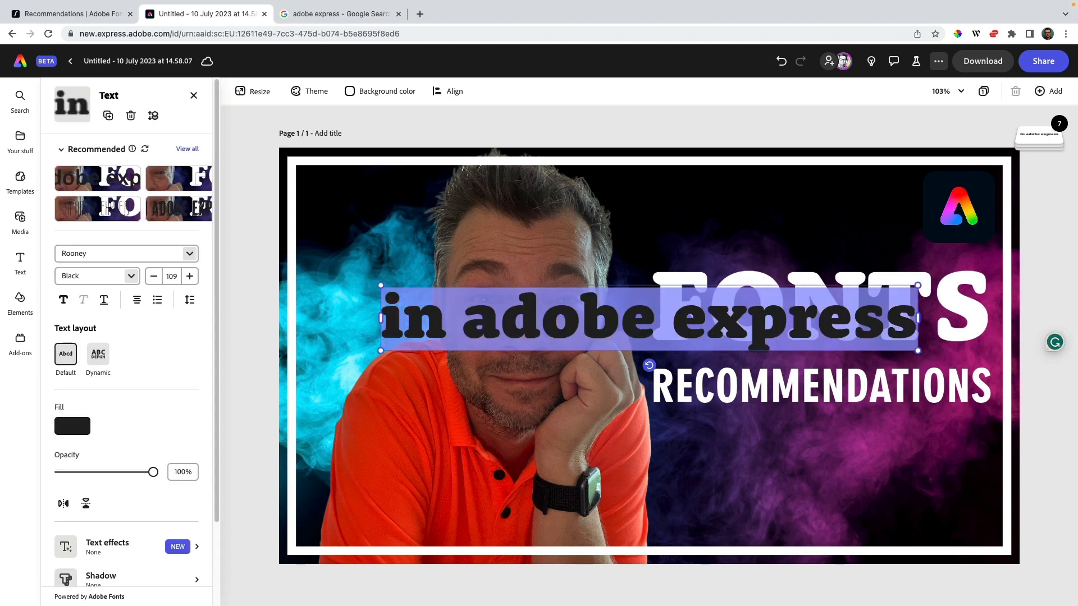
left_click(71, 426)
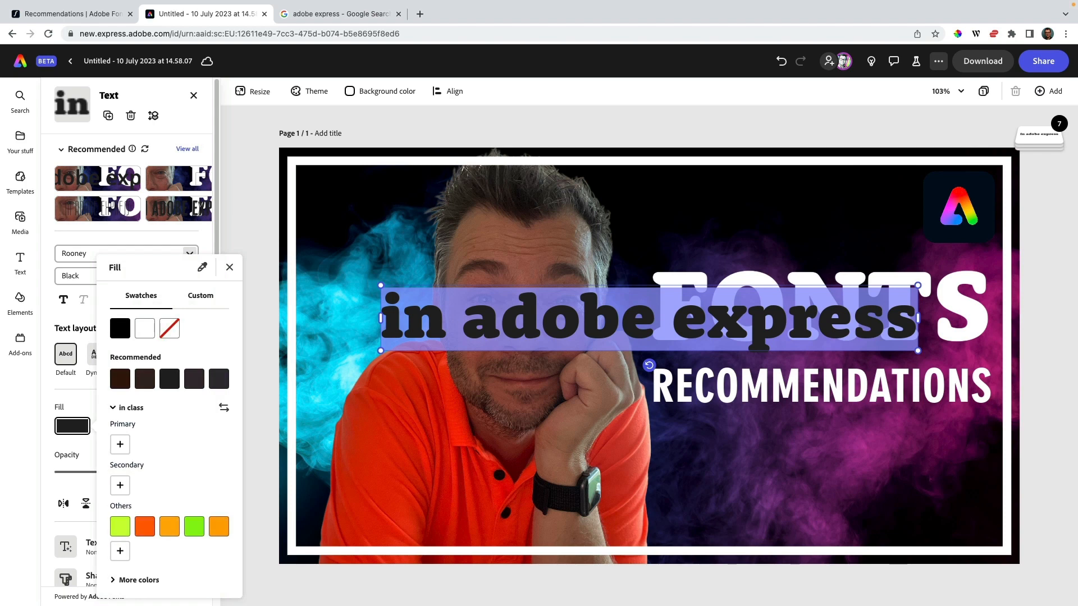
left_click(144, 328)
- Move the "in adobe express" text below RECOMMENDATIONS and apply the recommended Westgate Thin font
left_click_drag(649, 318, 726, 441)
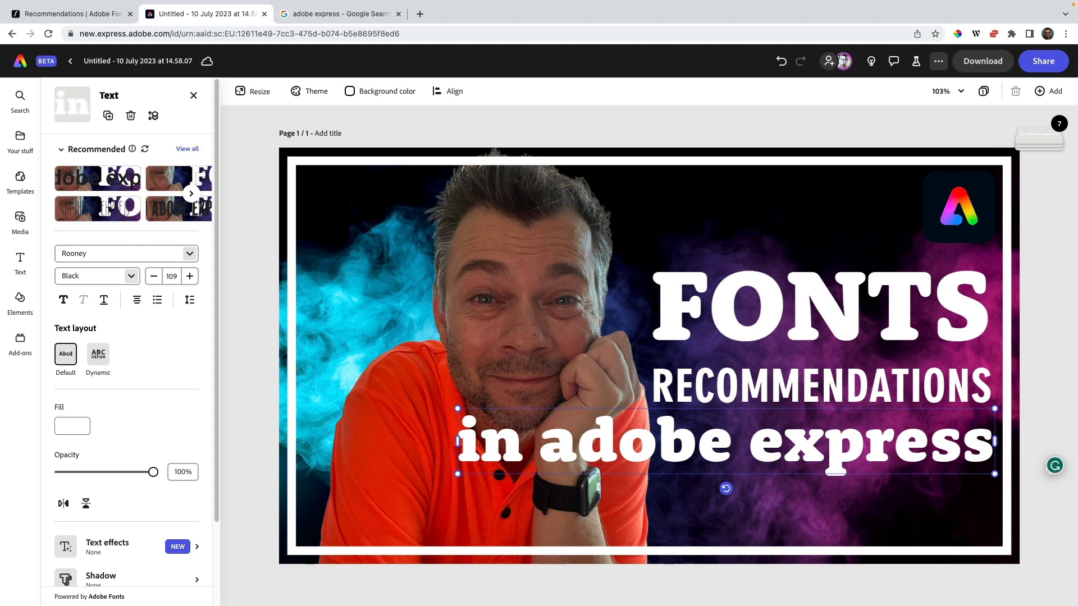
left_click(97, 208)
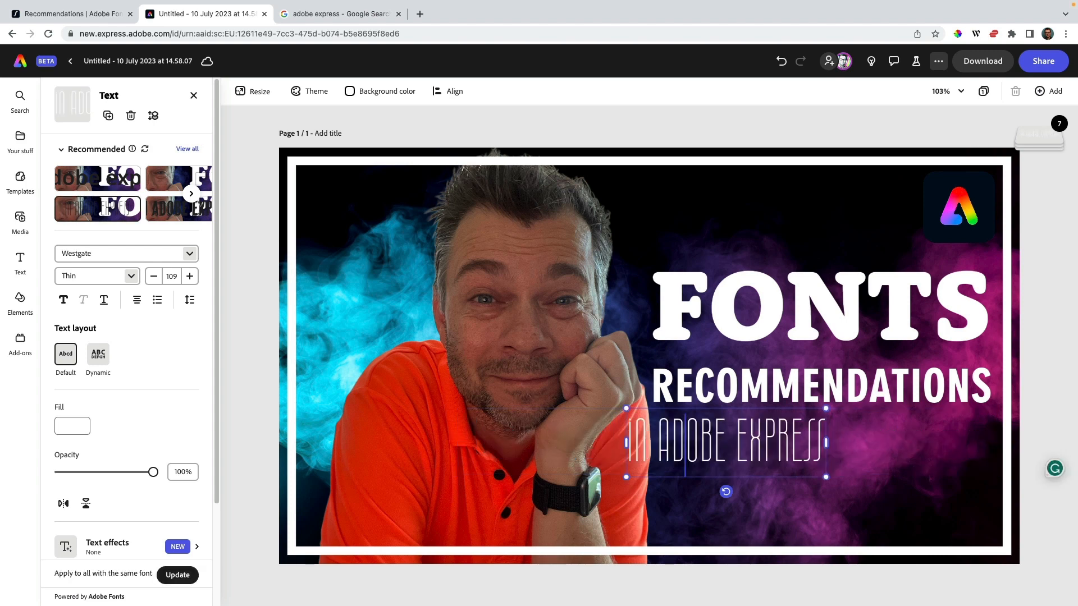
- Apply the recommended condensed inline-shadow font to the "in adobe express" text, then shrink and center it below RECOMMENDATIONS
left_click(187, 149)
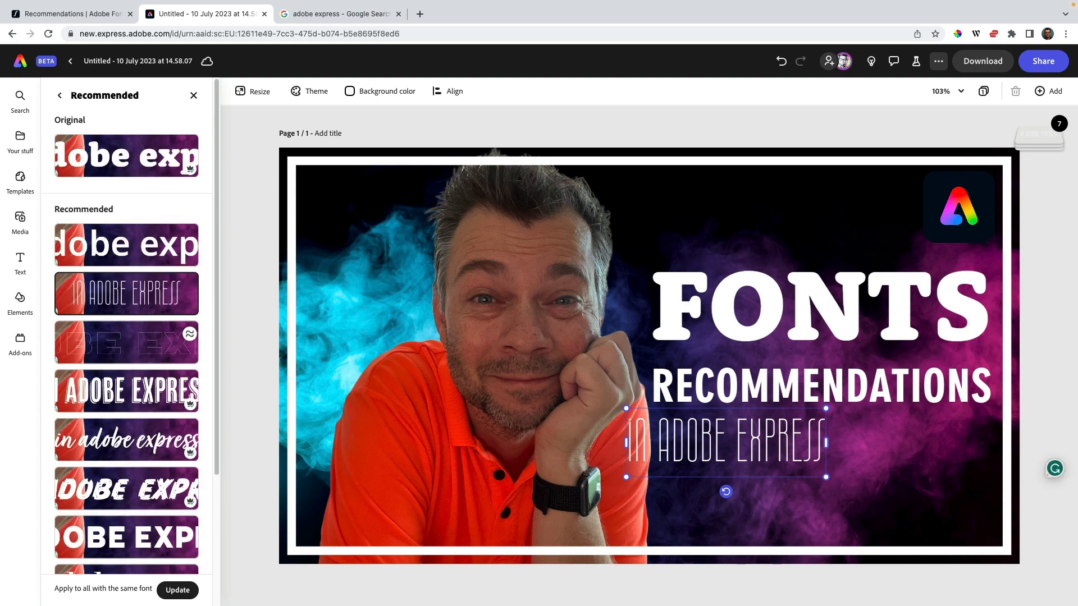
left_click(126, 391)
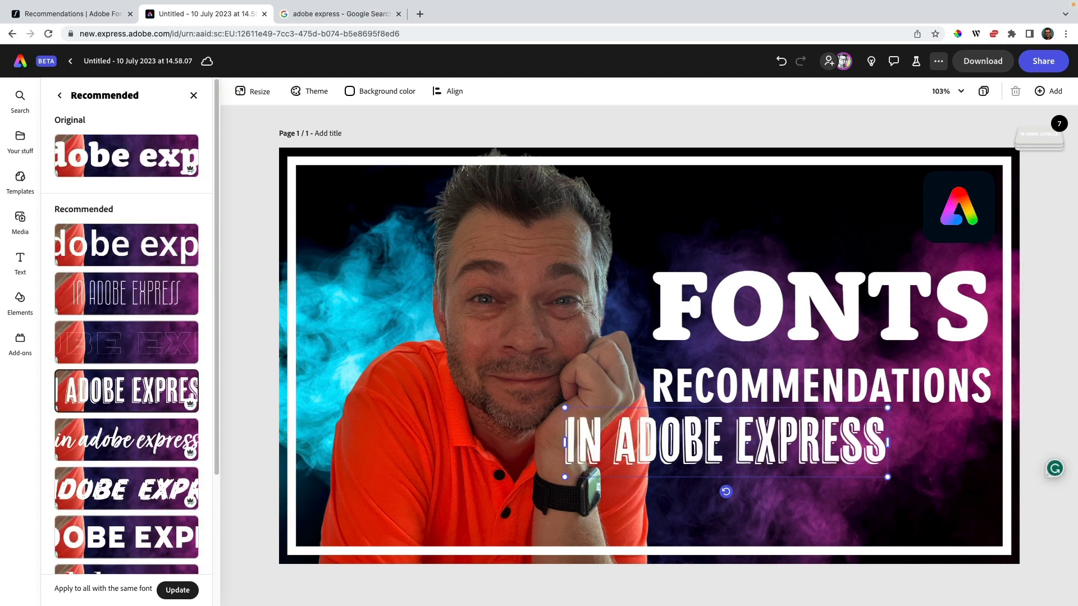
left_click_drag(726, 442, 815, 442)
left_click_drag(653, 476, 813, 442)
left_click_drag(893, 426, 821, 436)
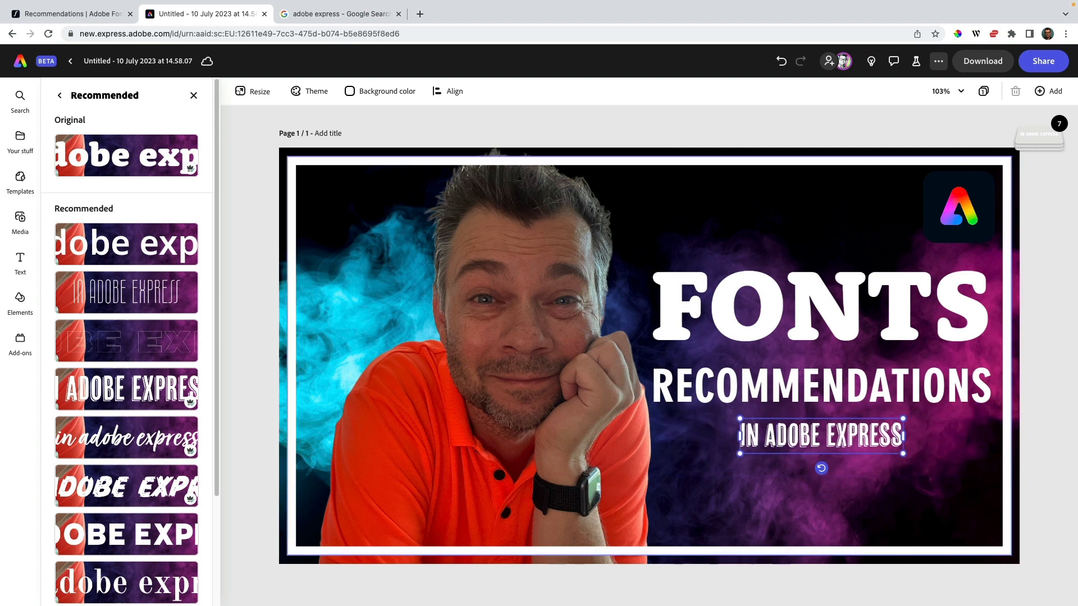
key("Escape")
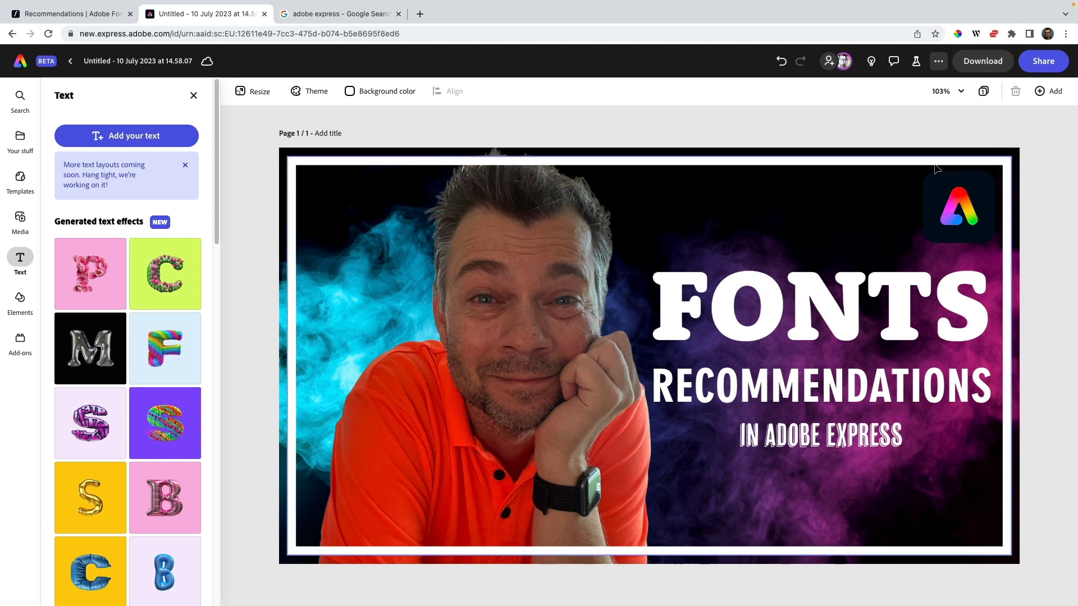
- Download the finished thumbnail as a PNG image
left_click(978, 67)
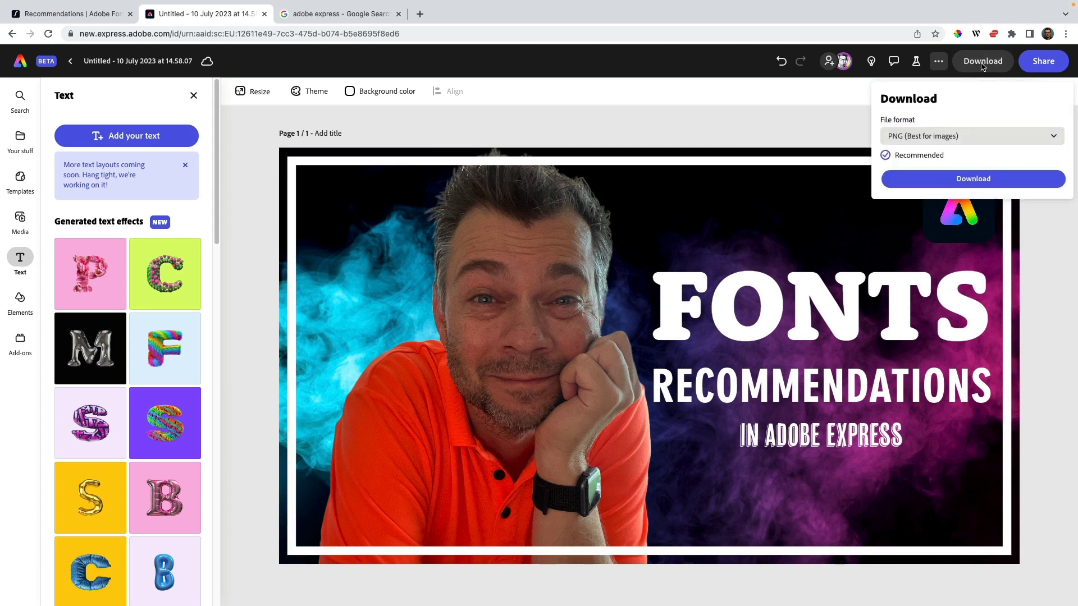
left_click(973, 179)
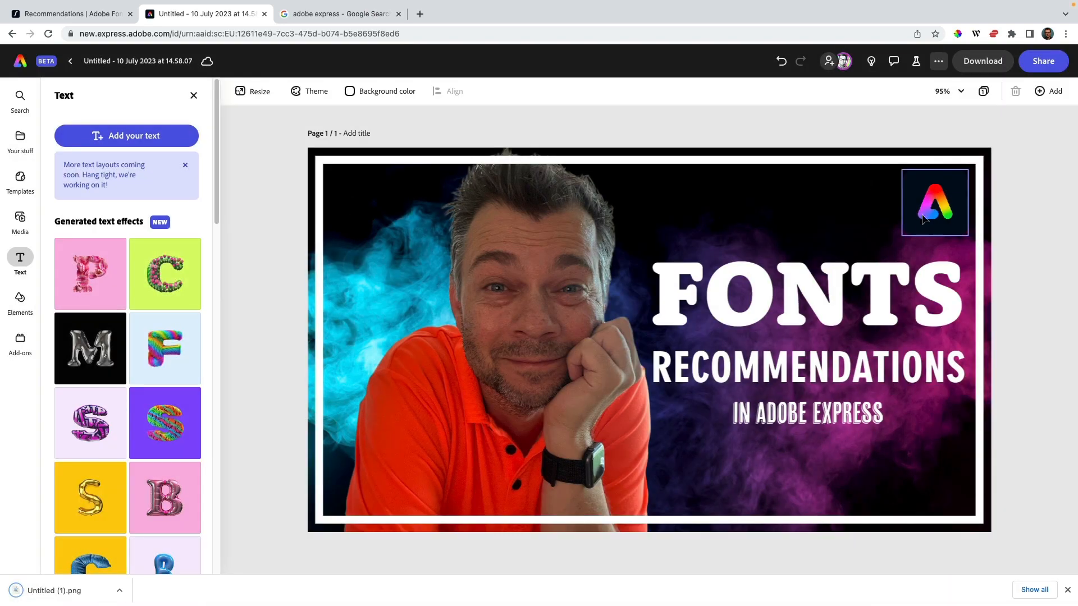